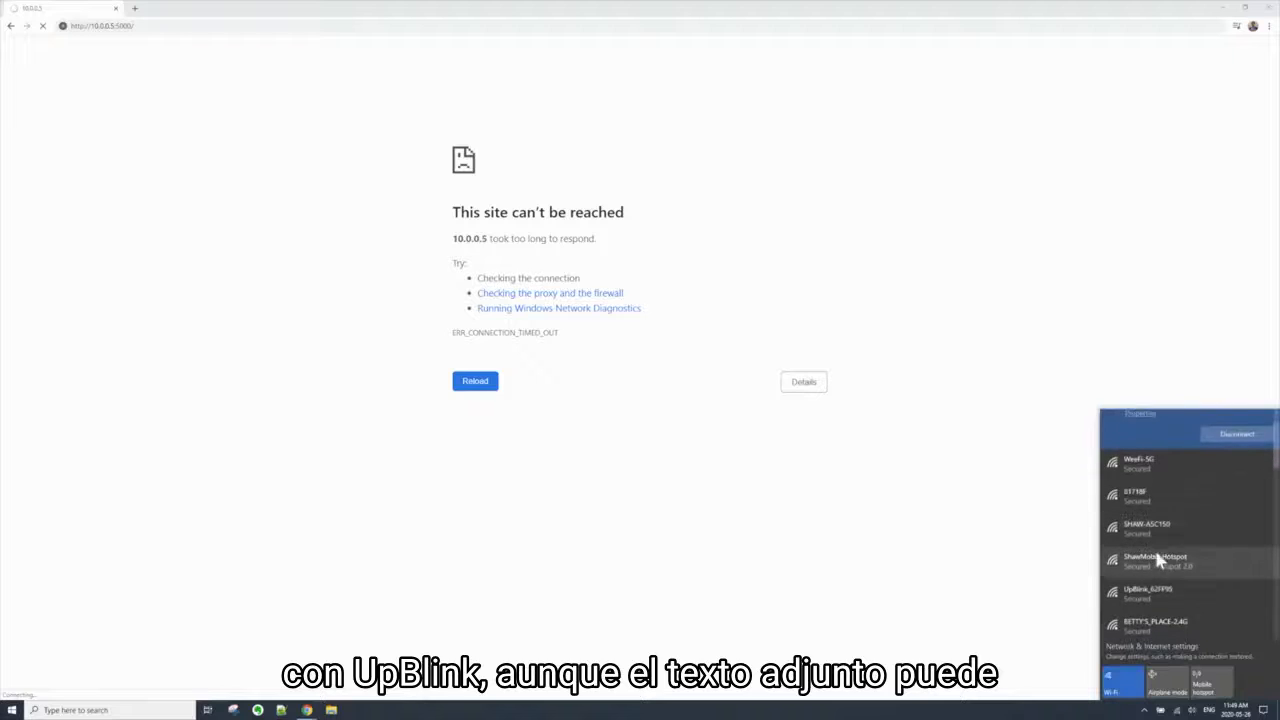
Connect to the UpBlink_62FF95 Wi-Fi network with its security key and allow the PC to be discoverable on it
scroll(1158, 552, down, 1)
click(1175, 568)
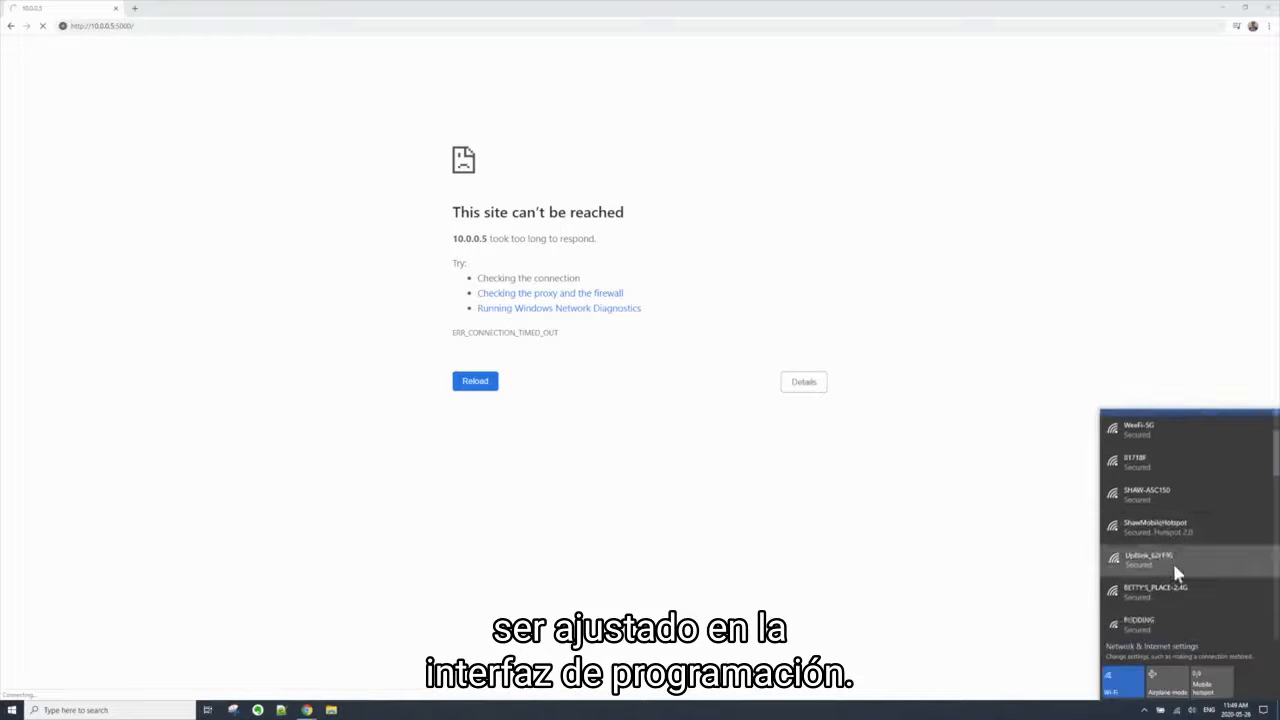
click(1236, 566)
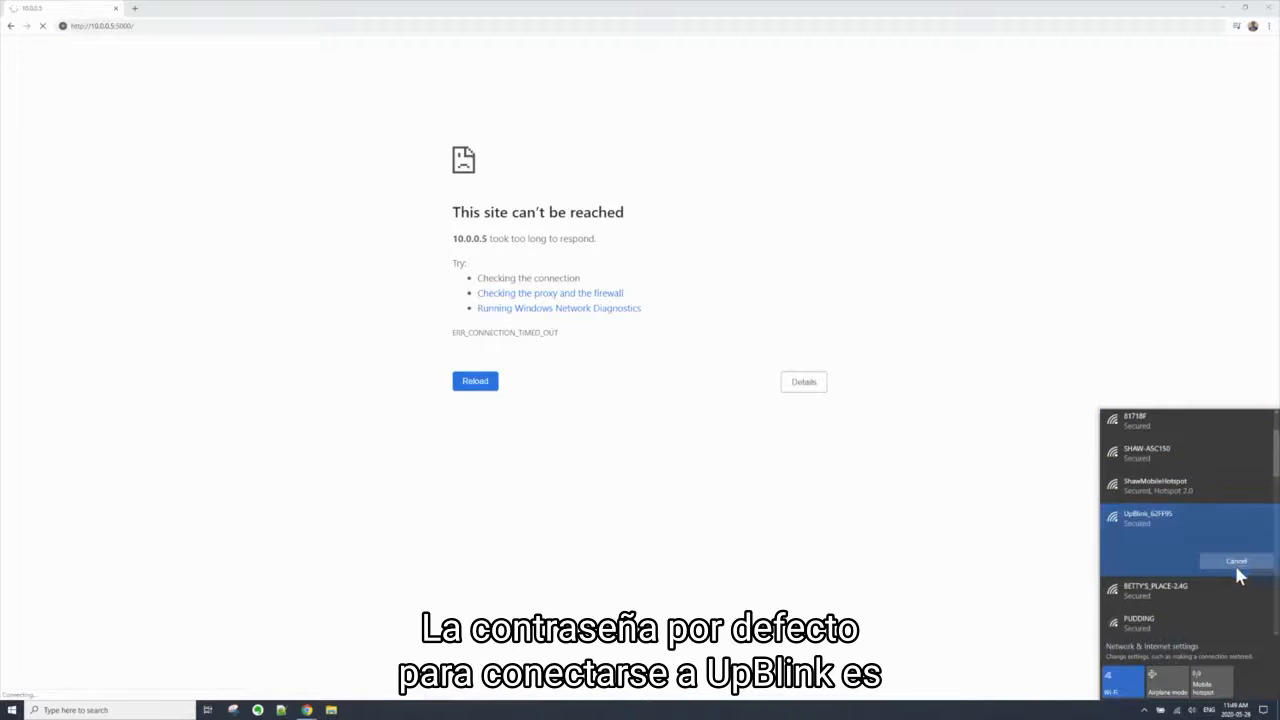
text(1234567890)
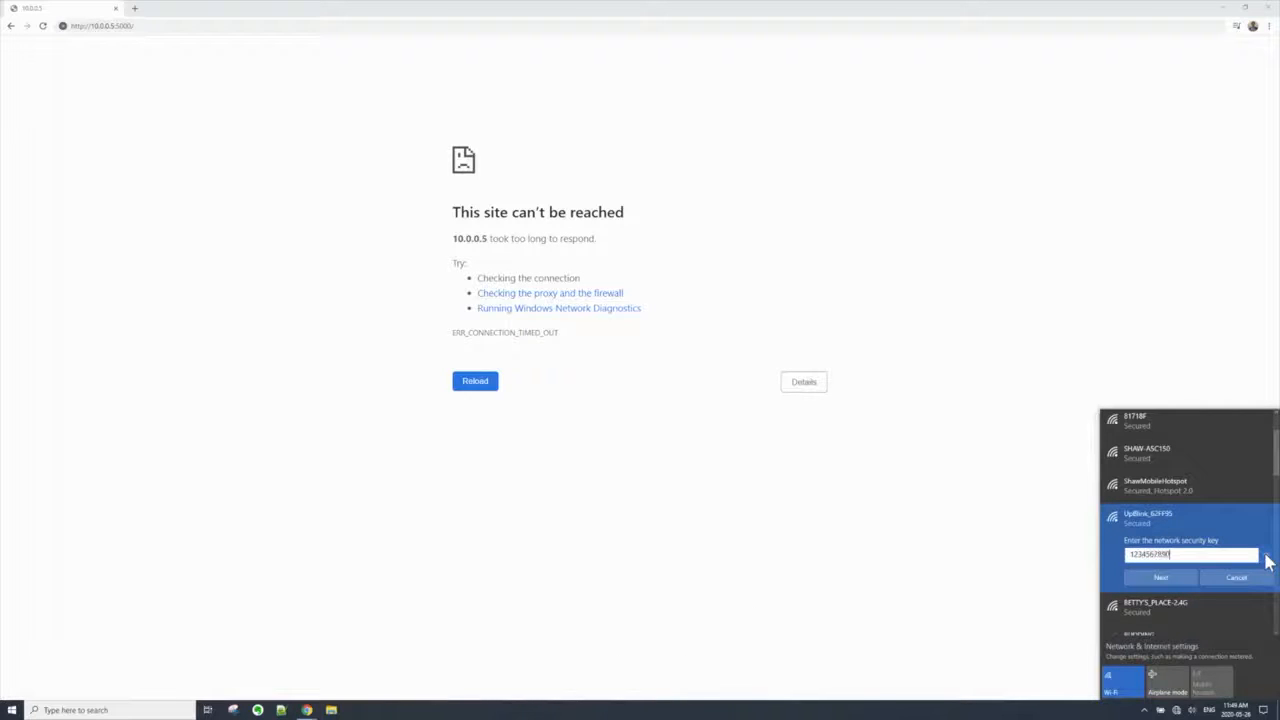
click(1160, 577)
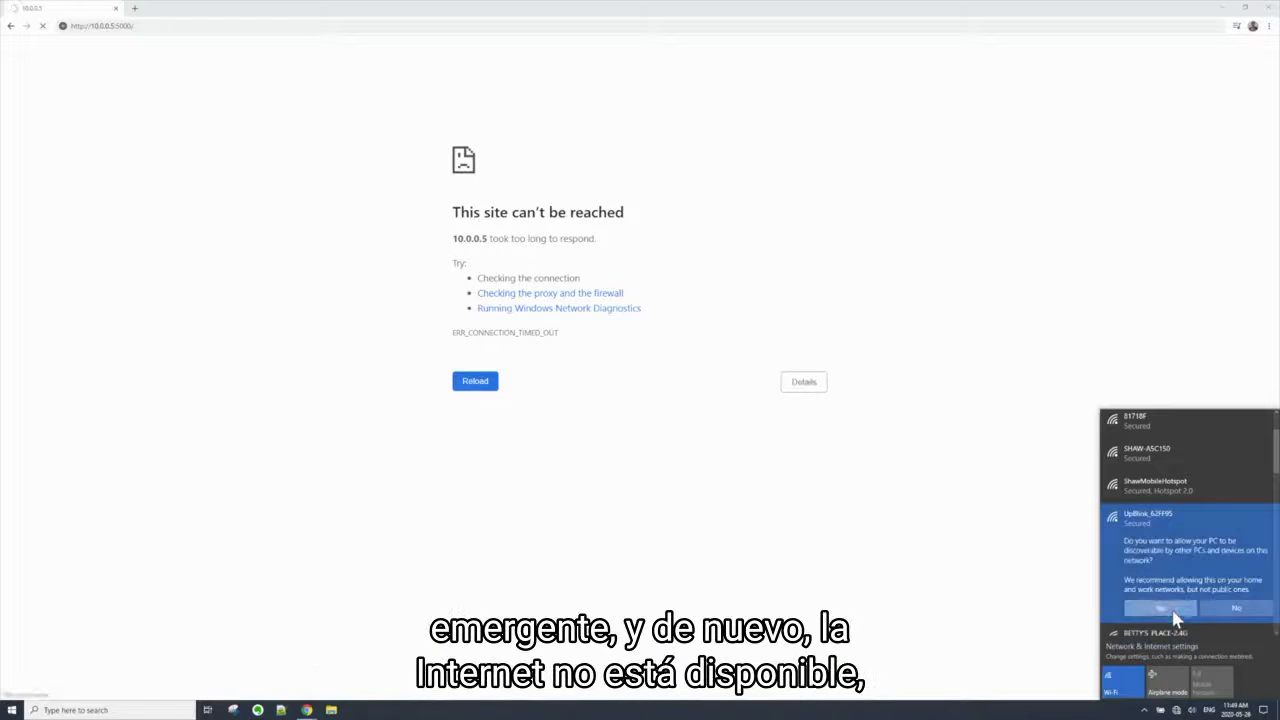
click(1166, 607)
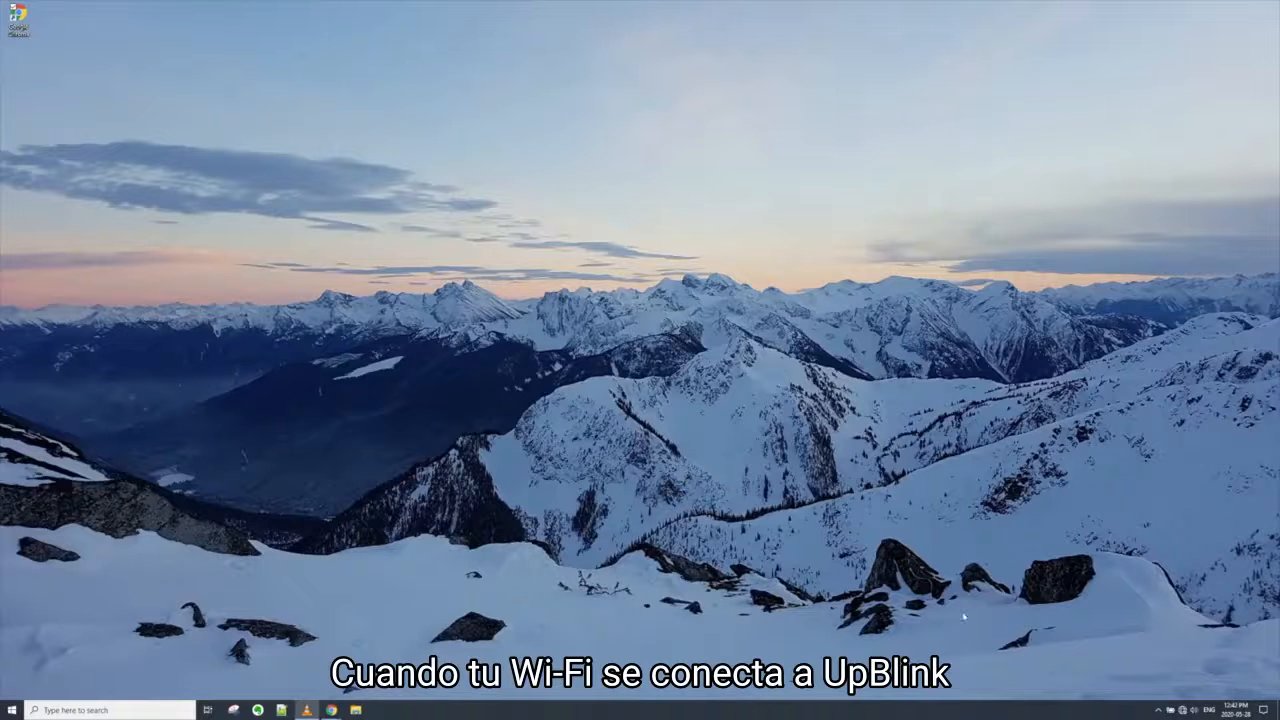
click(1182, 710)
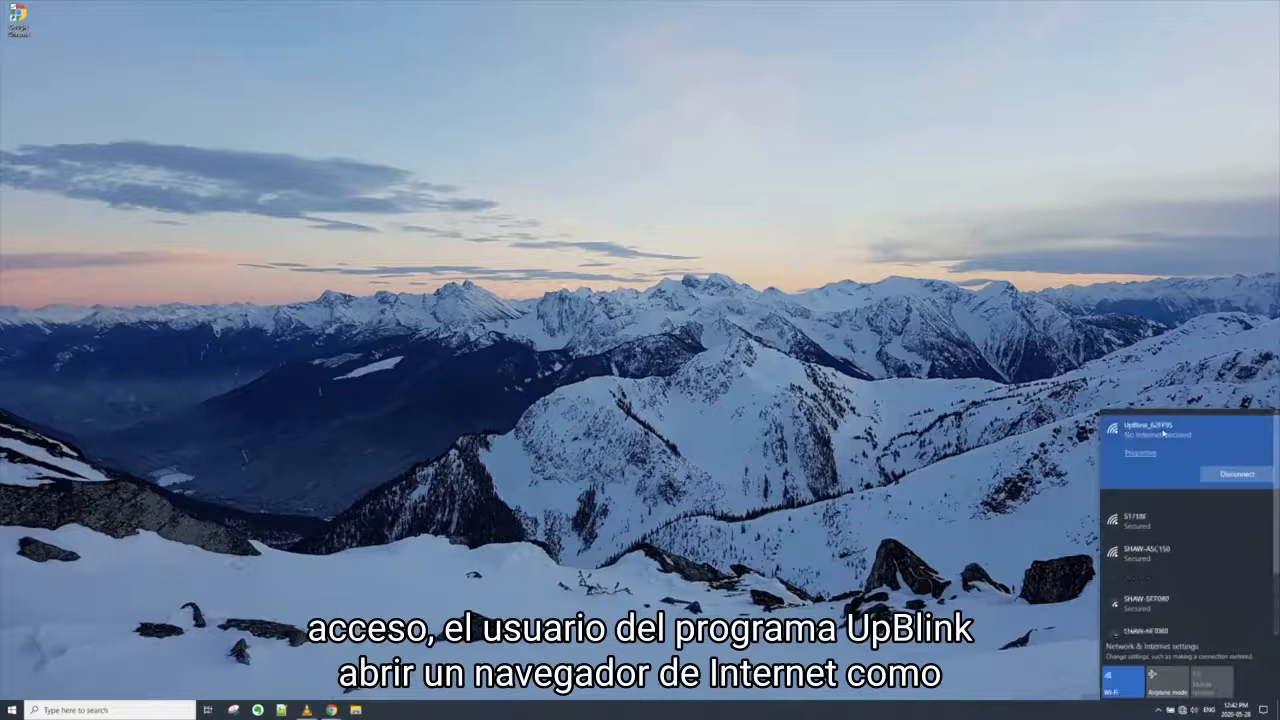
double_click(22, 18)
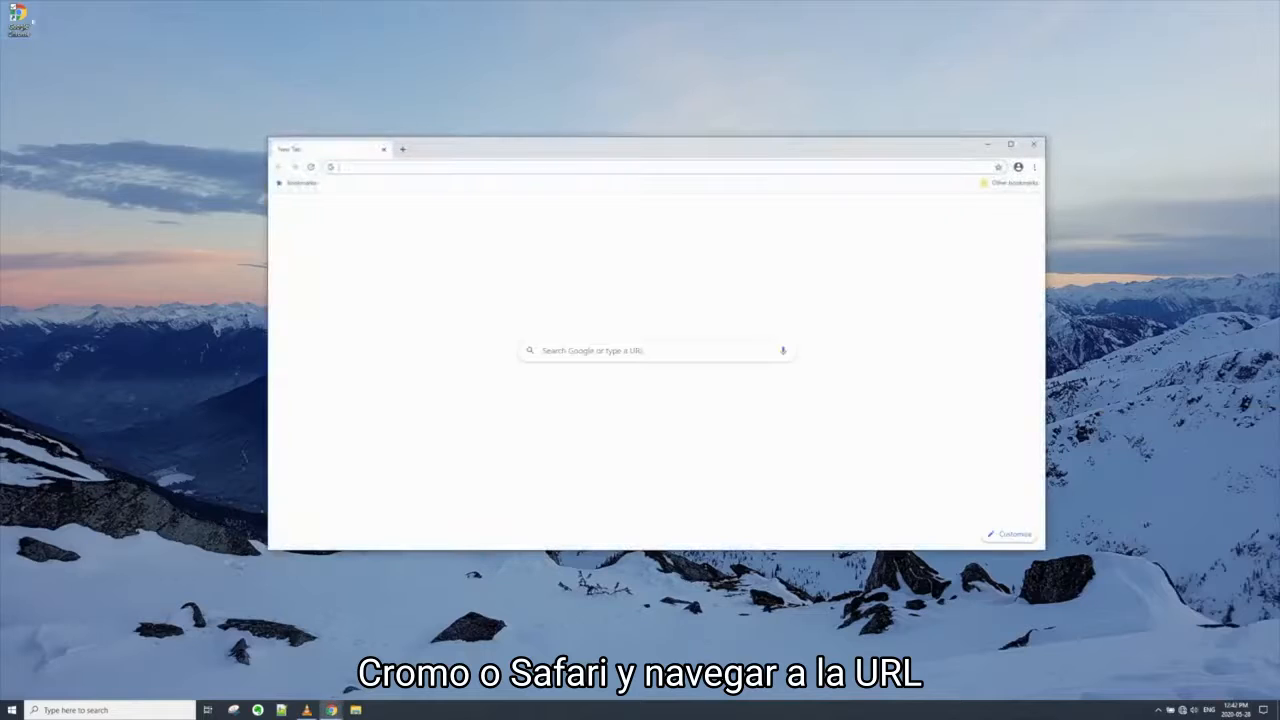
click(1012, 148)
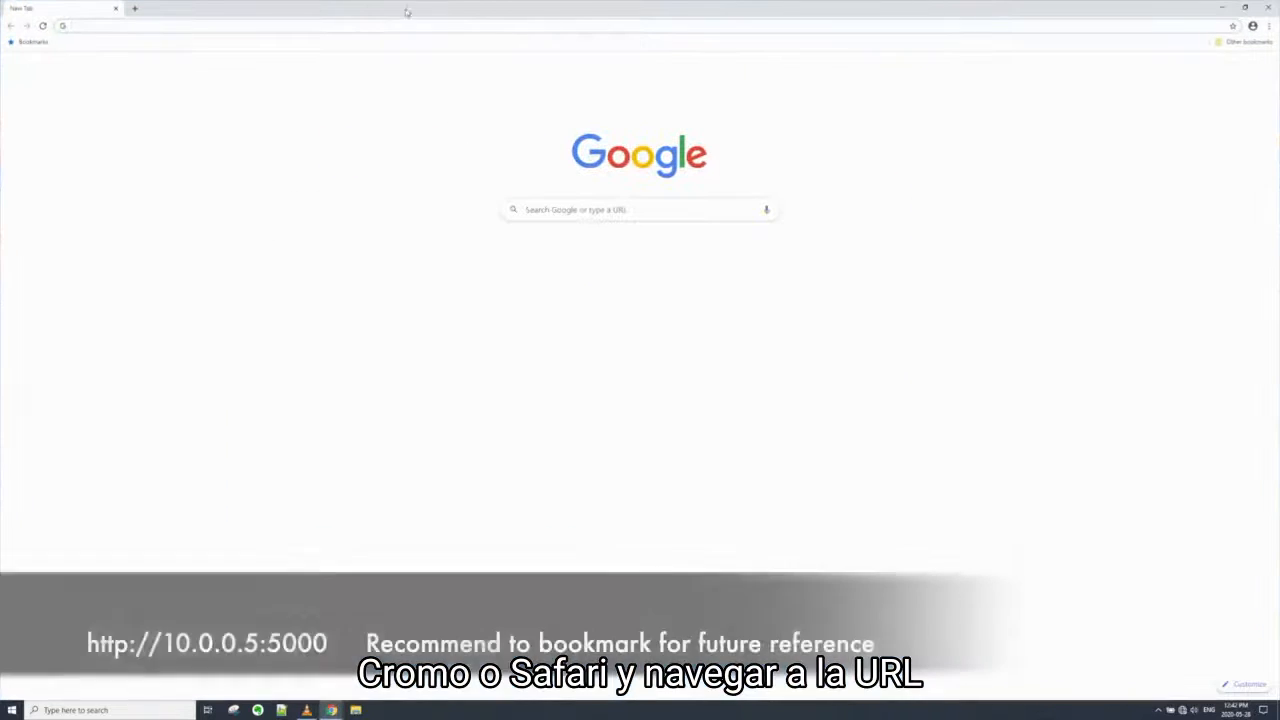
click(404, 26)
text(http://10.0.0.5:5000/)
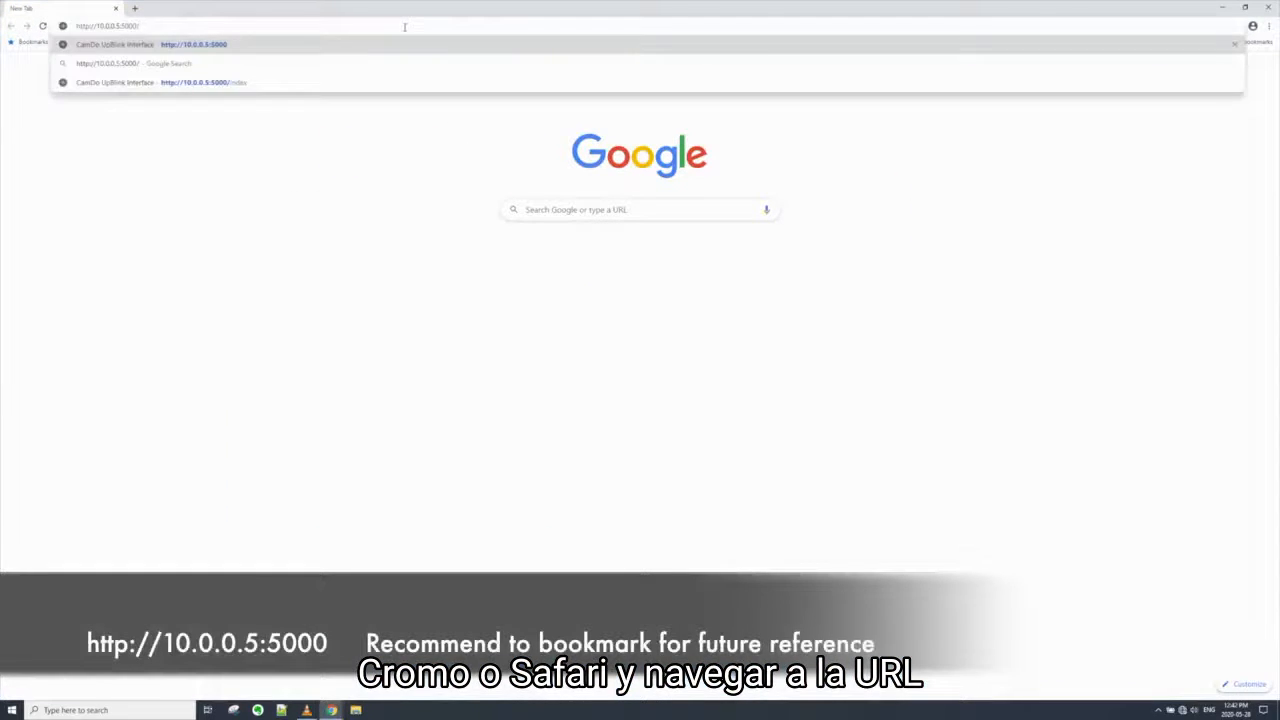
key(Return)
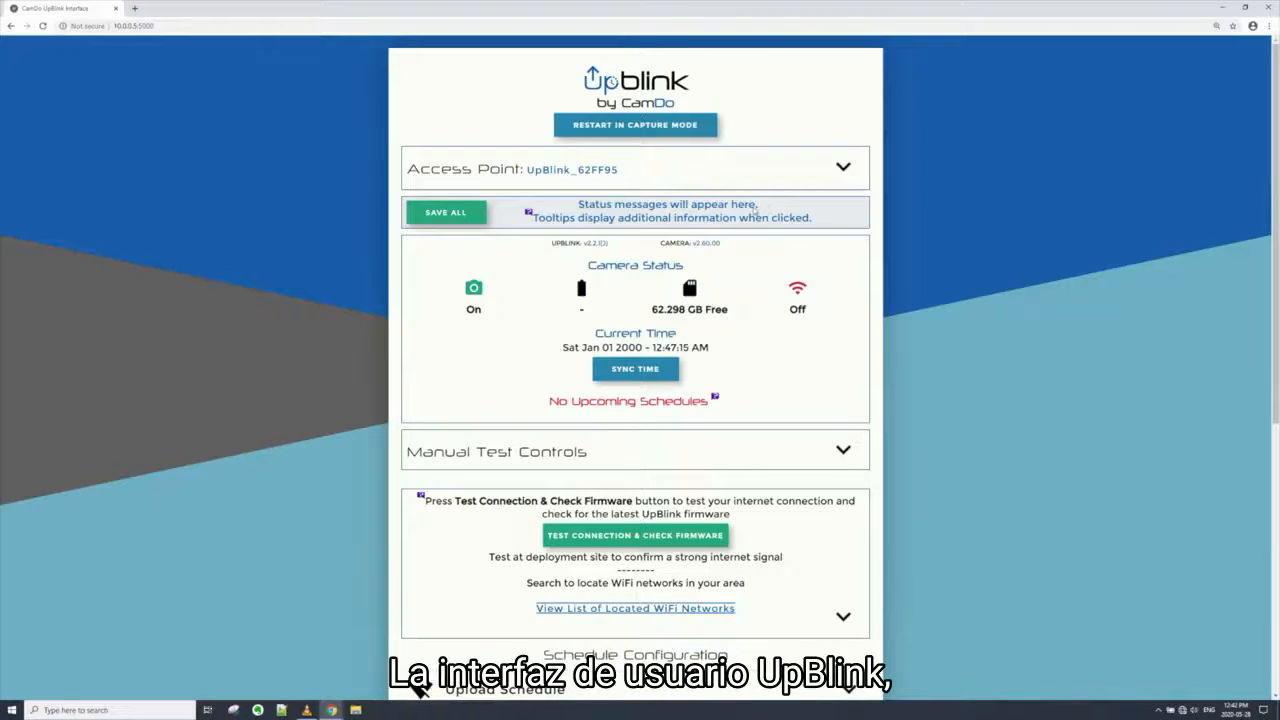
View the status message tooltip and expand and collapse the Access Point and Manual Test Controls sections
click(531, 215)
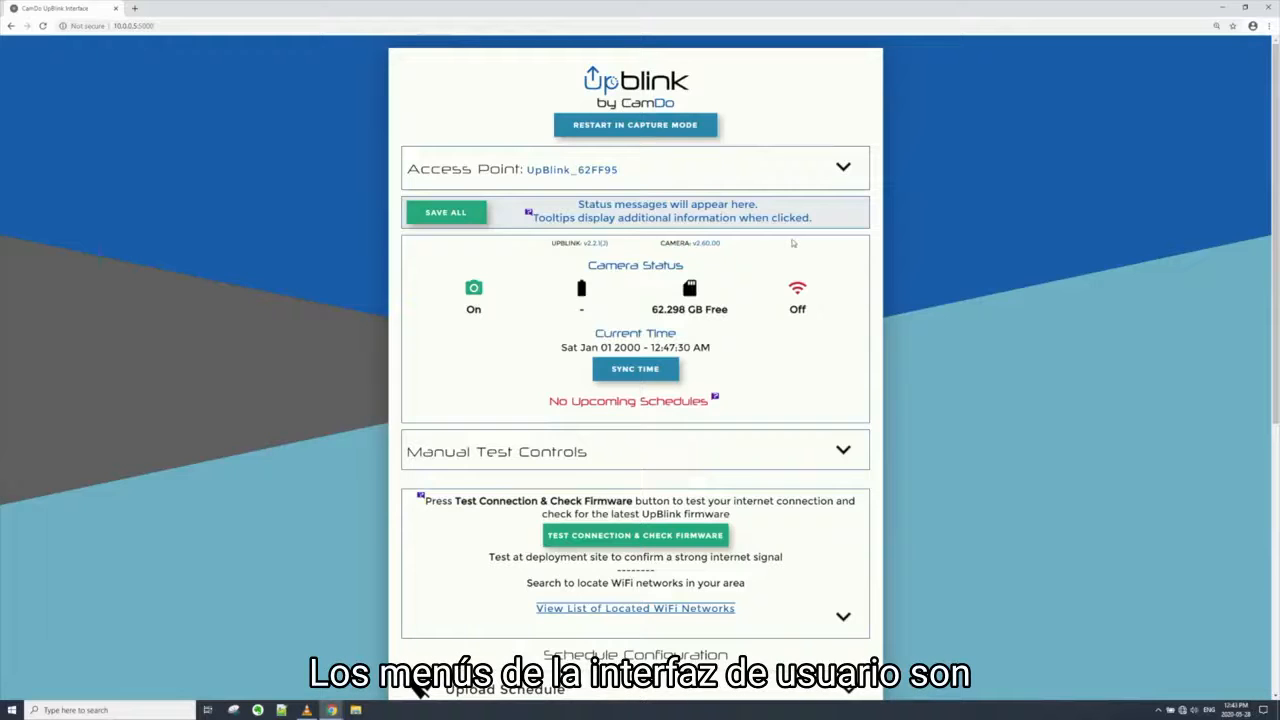
click(844, 172)
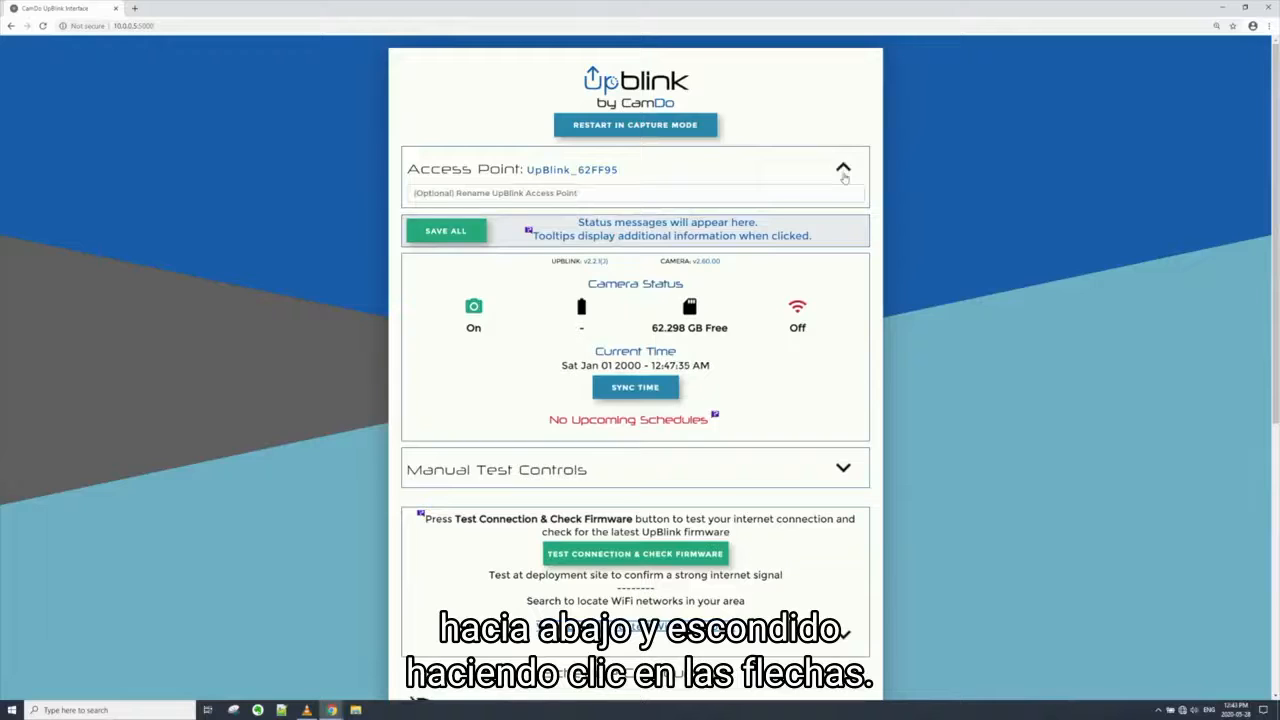
click(844, 172)
click(844, 451)
click(843, 451)
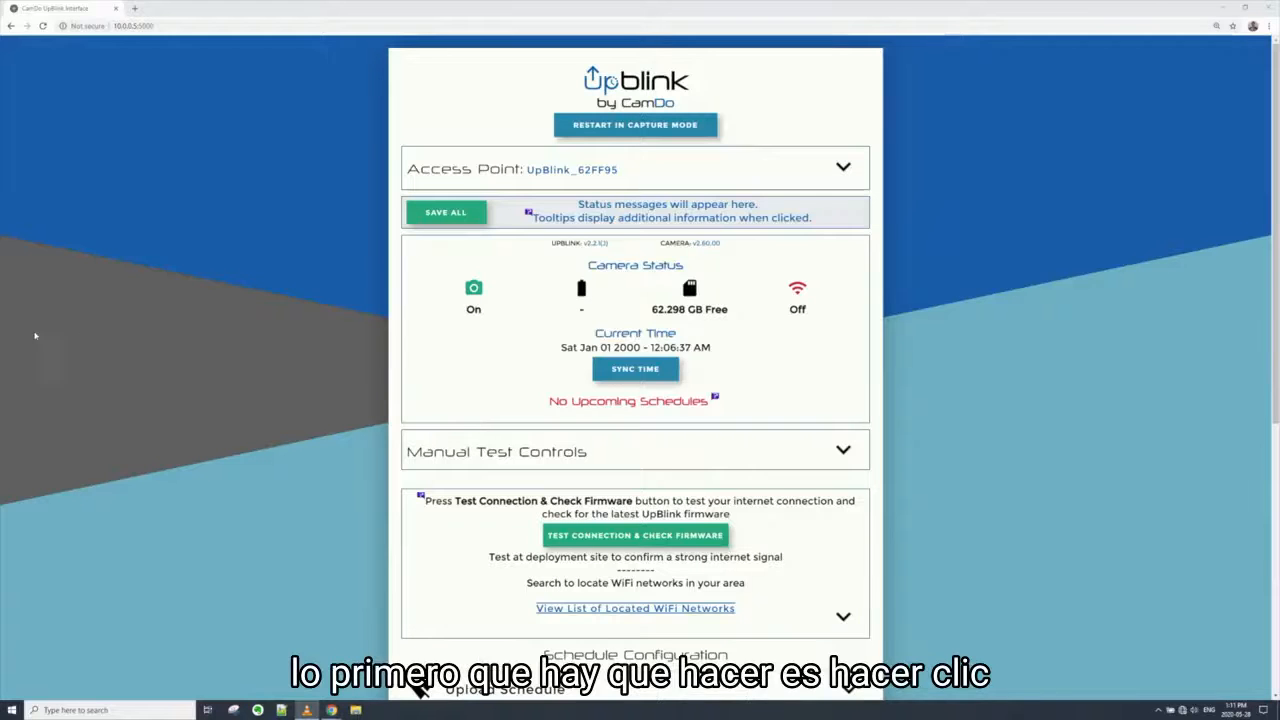
Synchronize the UpBlink clock and expand the settings of schedule 1
click(636, 370)
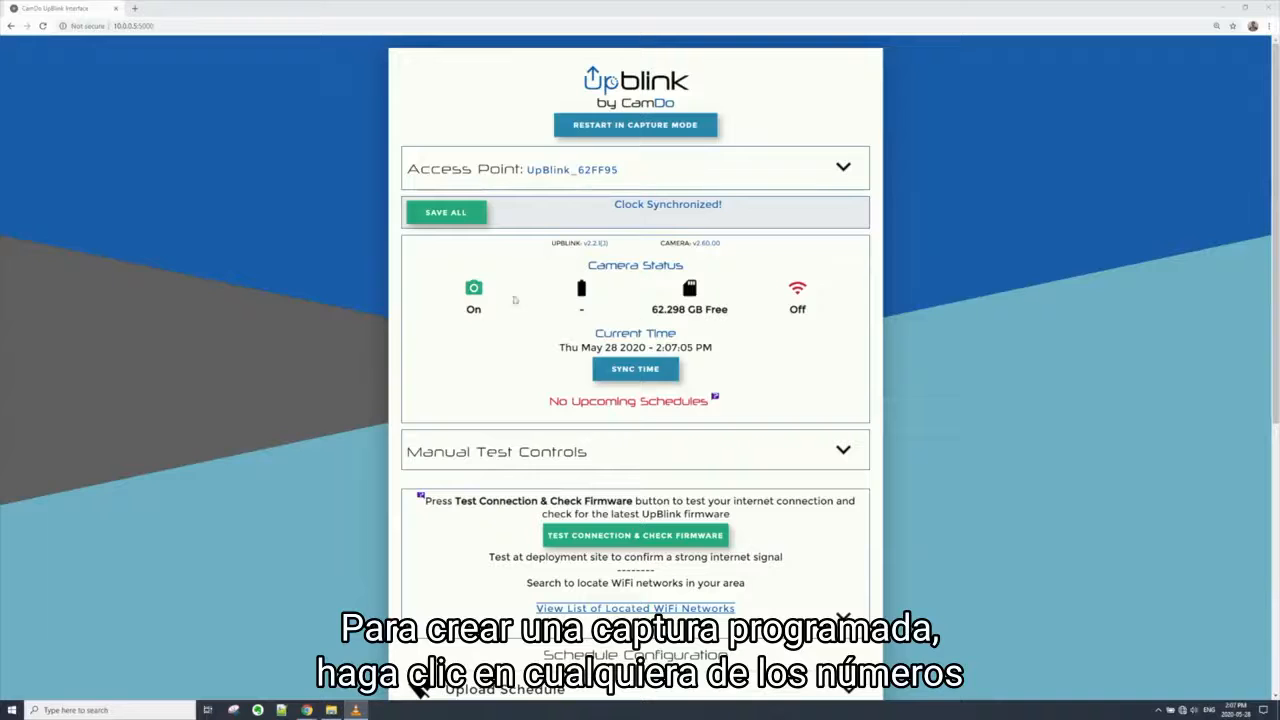
scroll(909, 464, down, 1)
scroll(910, 470, down, 2)
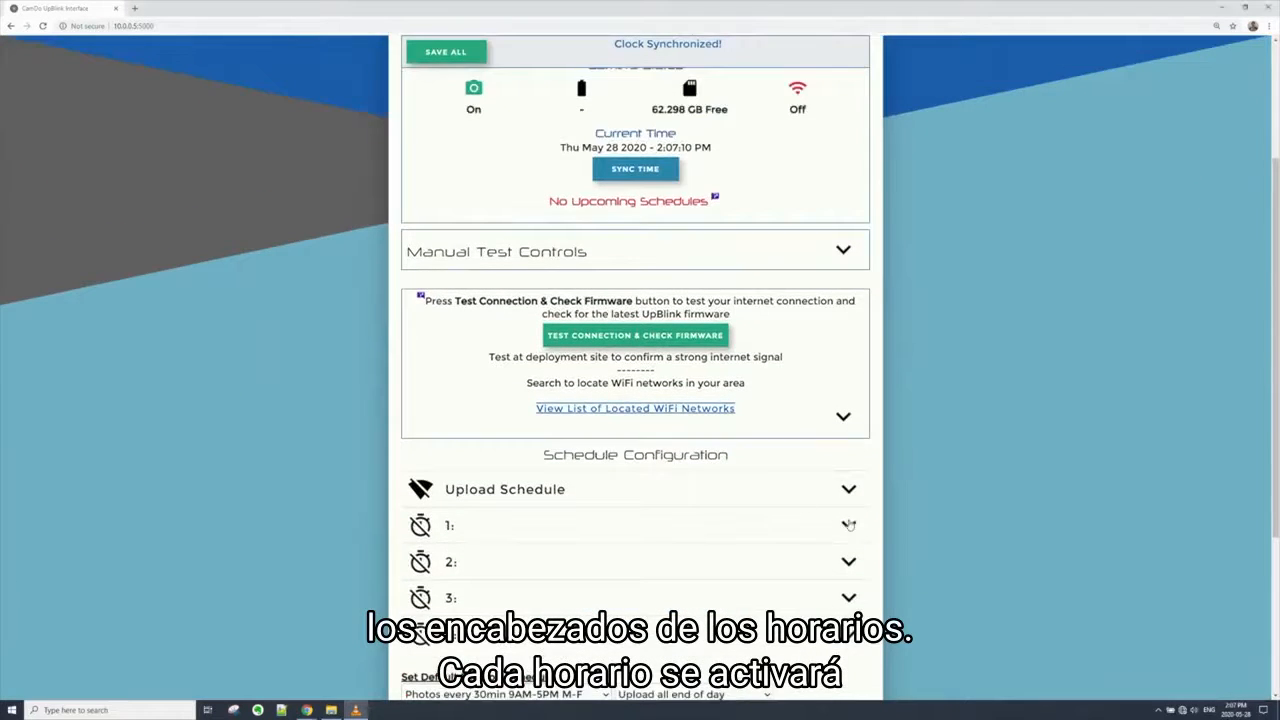
click(848, 525)
scroll(849, 524, down, 1)
scroll(850, 524, down, 2)
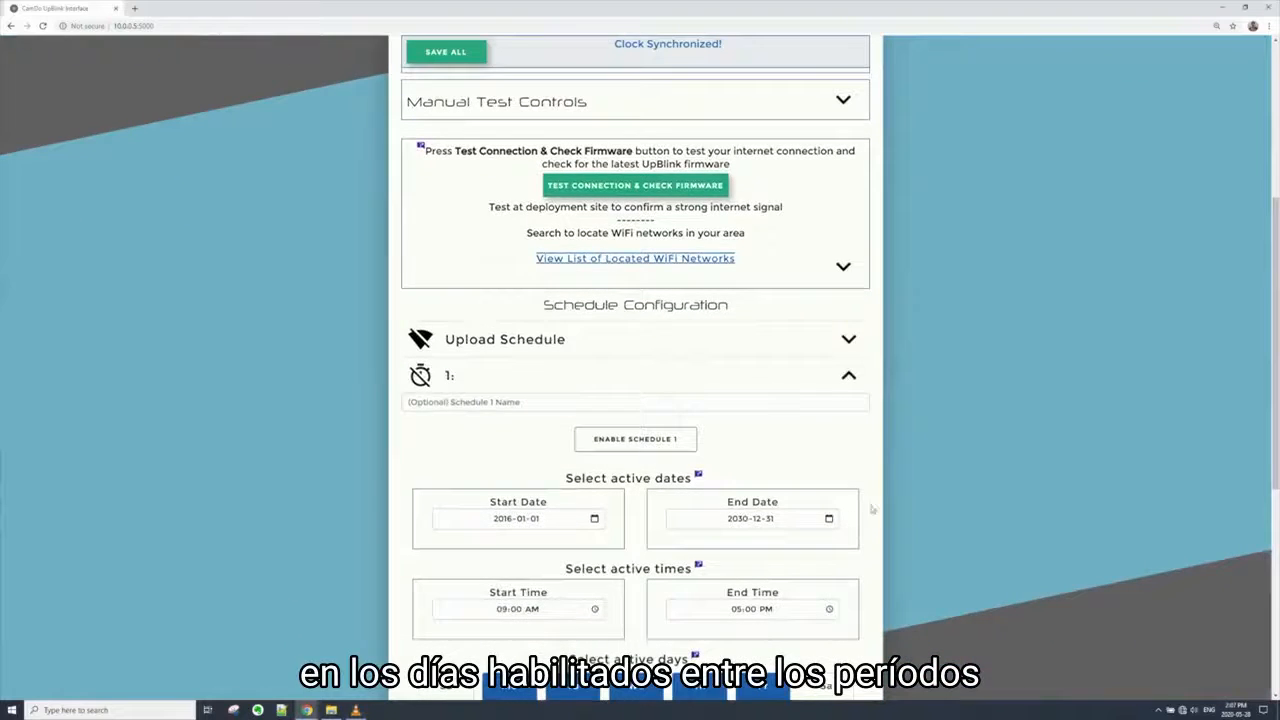
scroll(952, 507, down, 3)
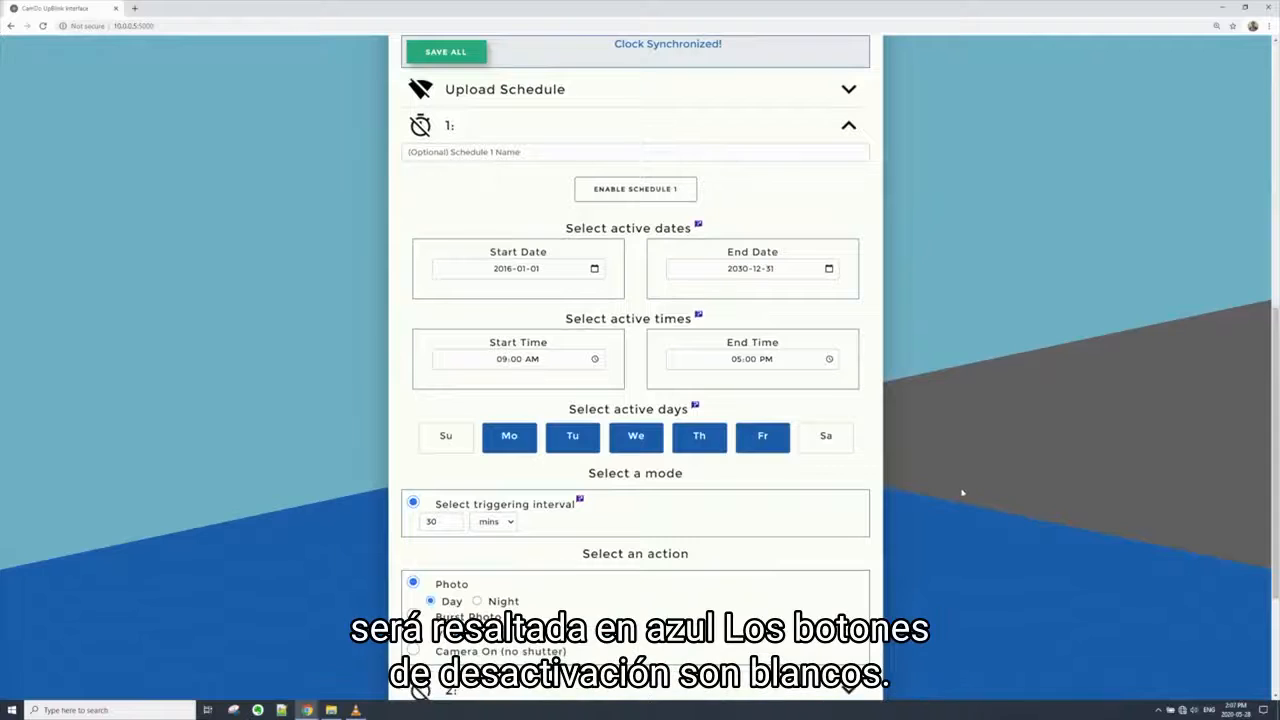
Remove Friday from schedule 1's active days and enable the schedule
click(775, 447)
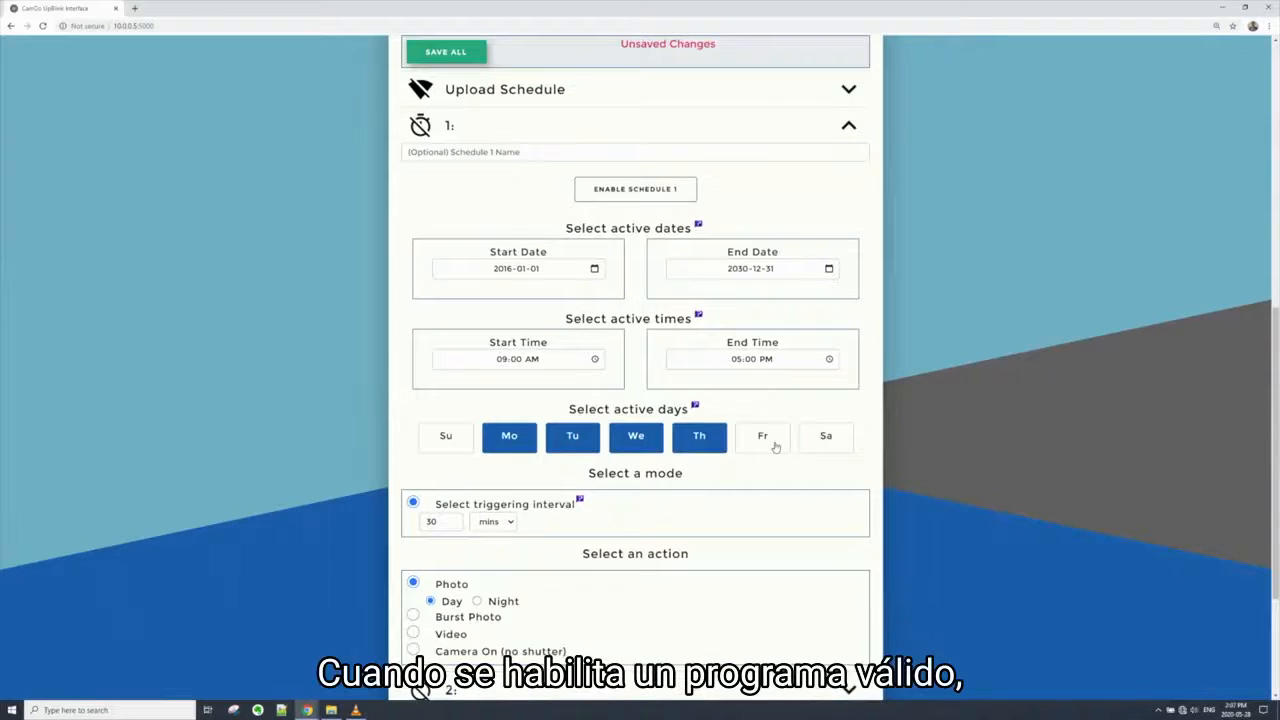
mouse_move(698, 316)
click(636, 192)
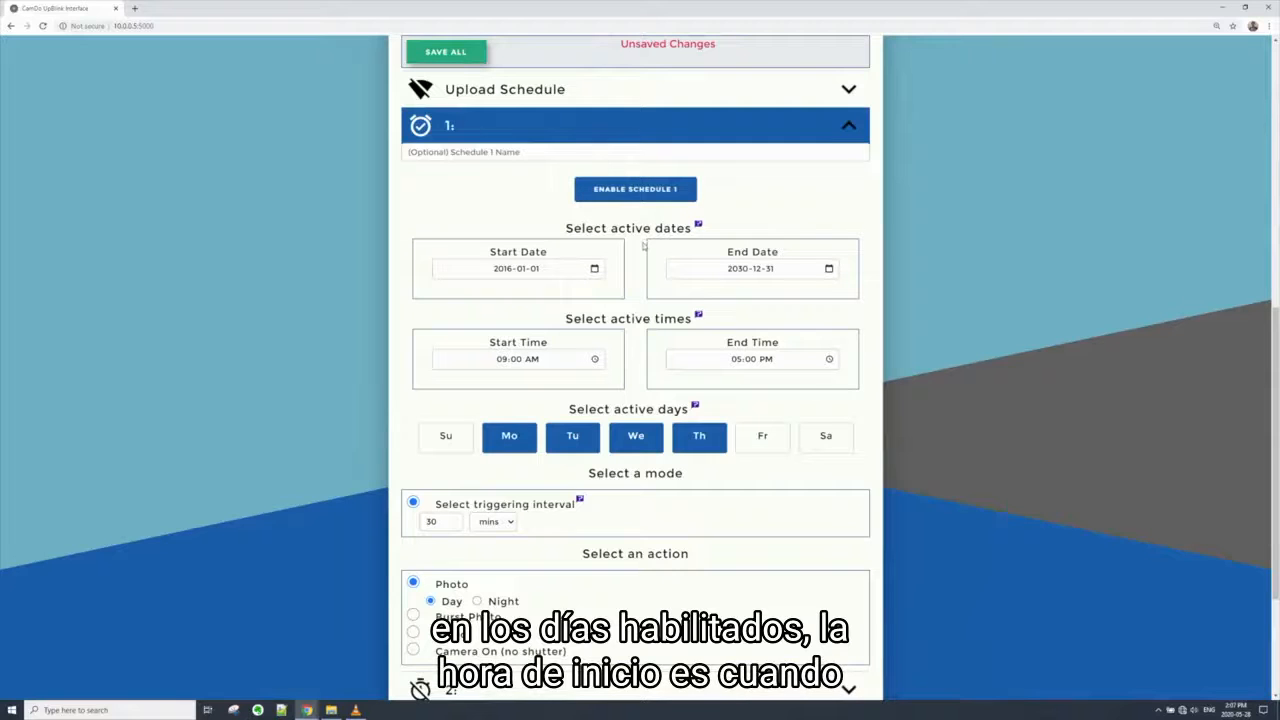
Set schedule 1's active times to start at 08:00 AM and end at 06:00 PM
click(503, 361)
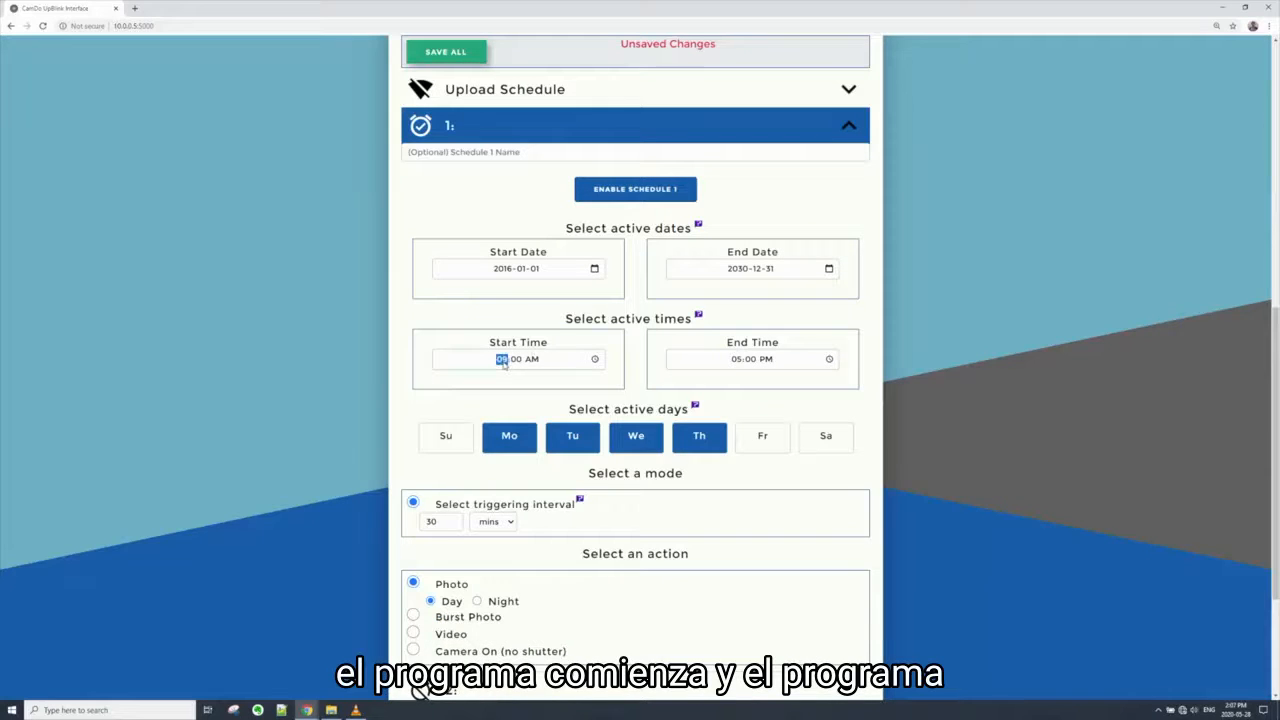
text(08)
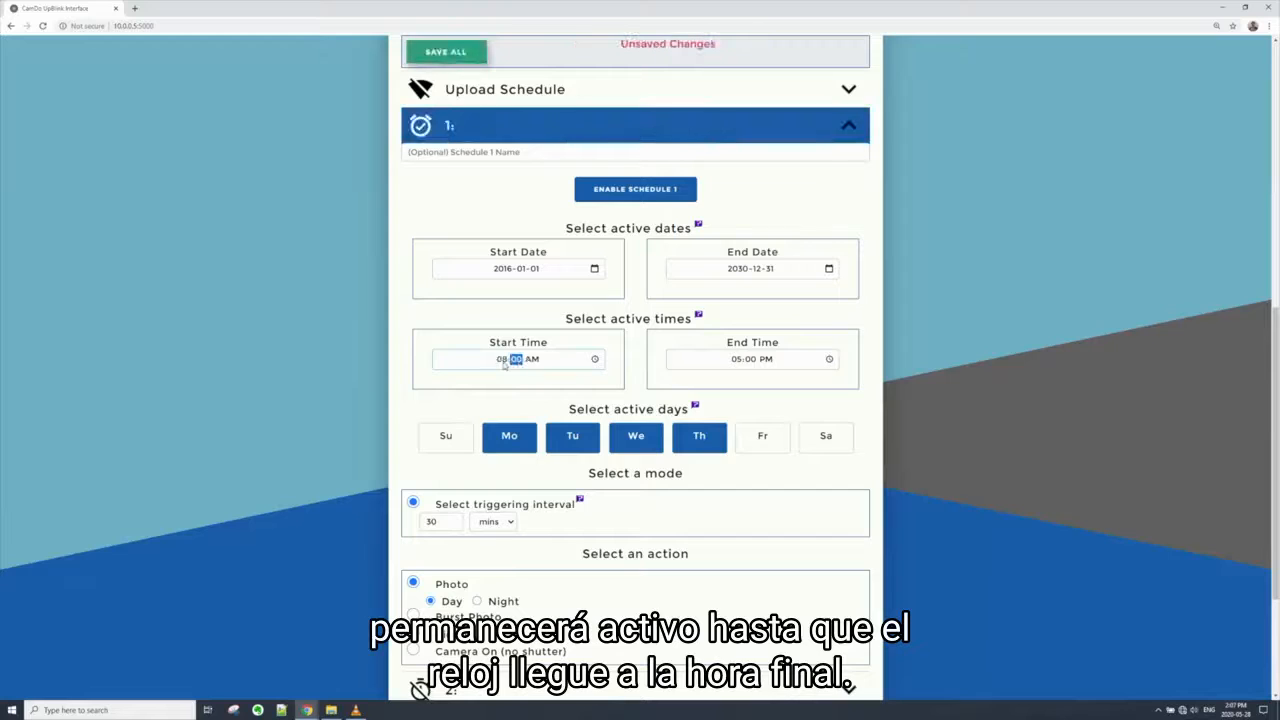
click(738, 361)
text(06)
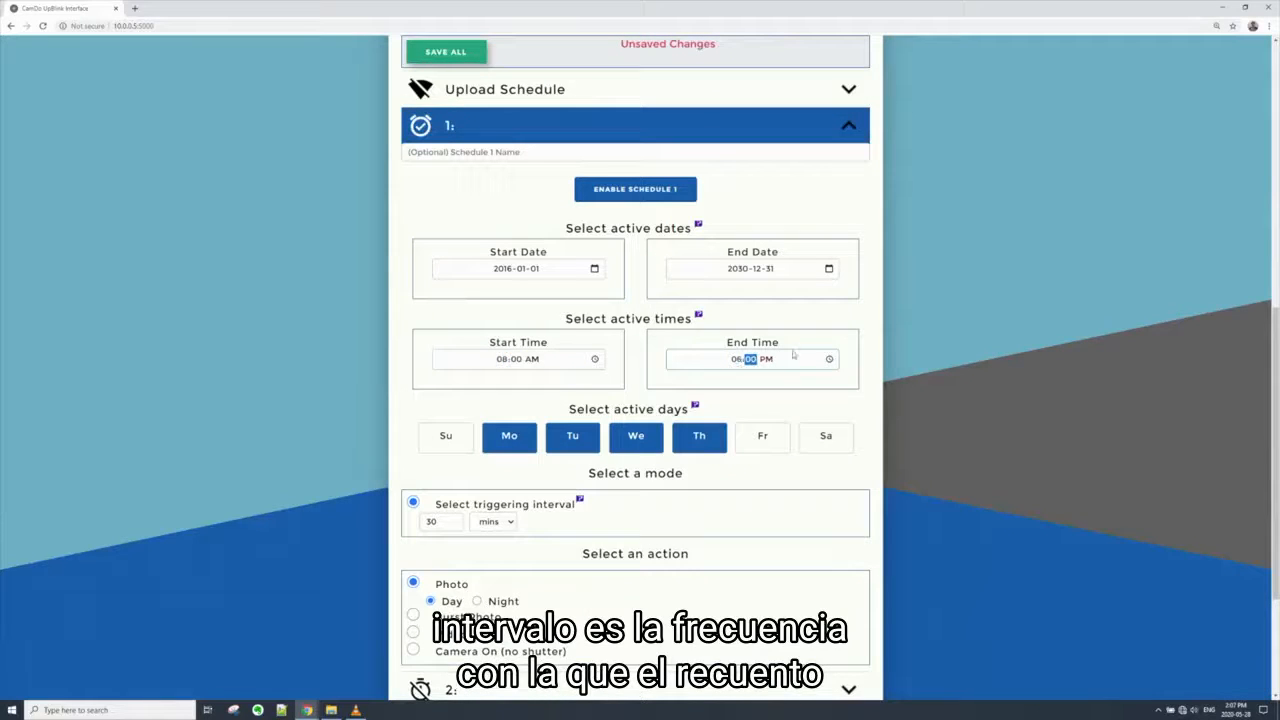
click(955, 428)
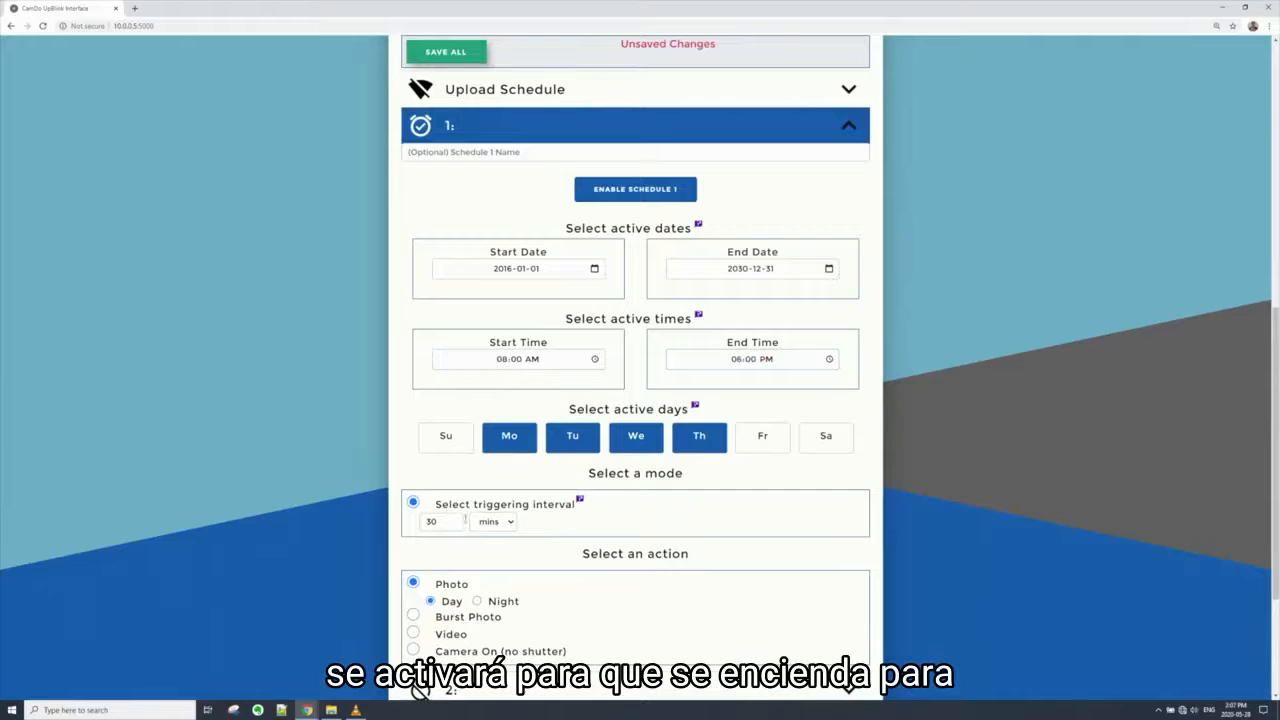
Set schedule 1's triggering interval to 15 and switch its unit to once
drag(443, 521, 405, 525)
text(15)
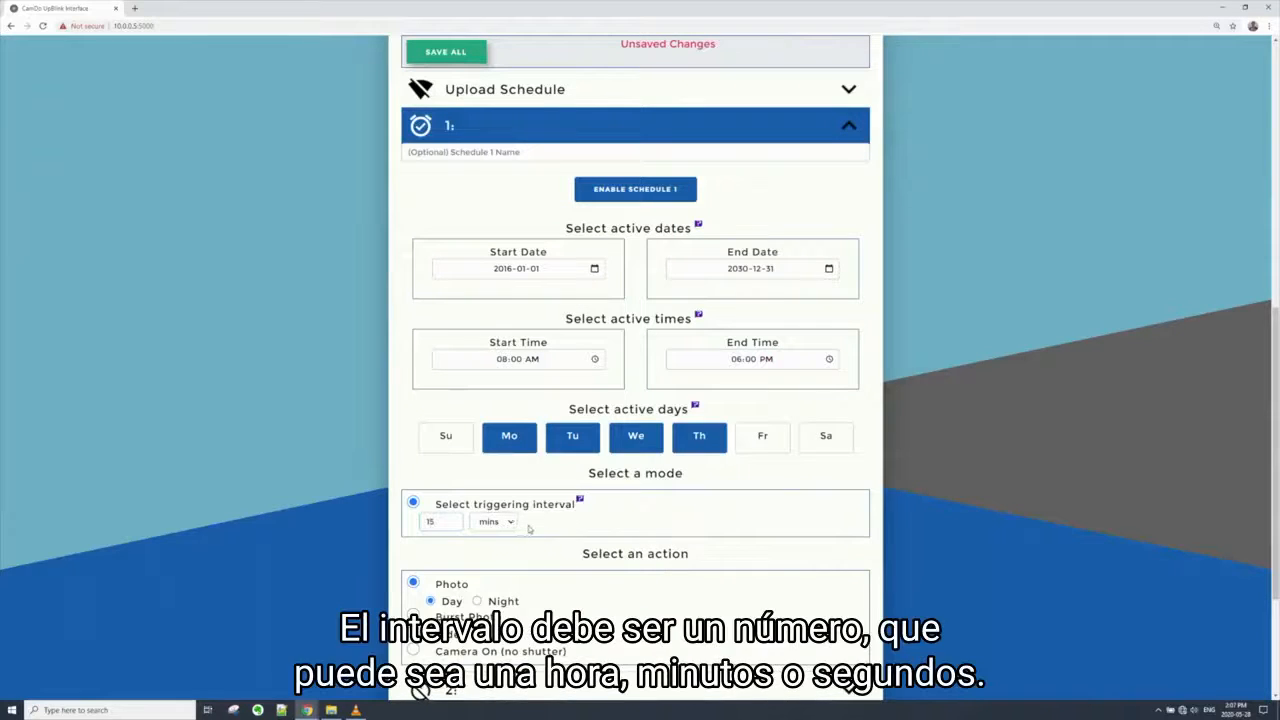
click(510, 524)
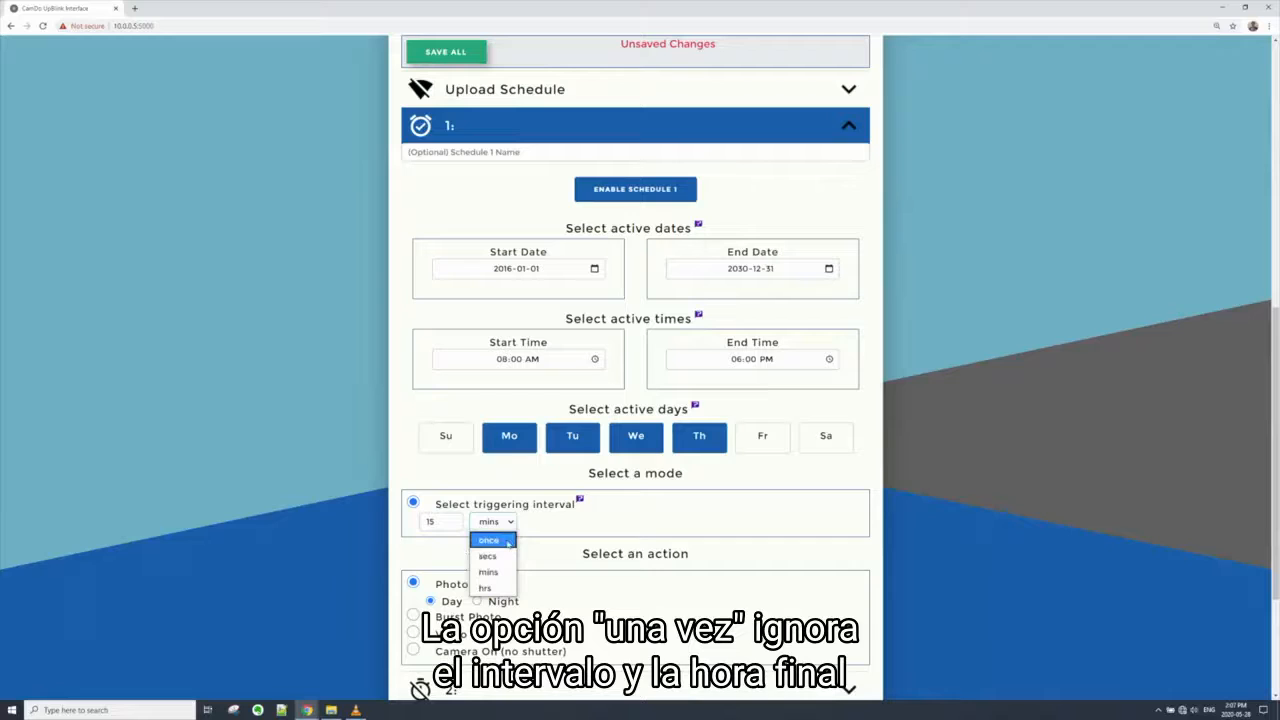
click(508, 541)
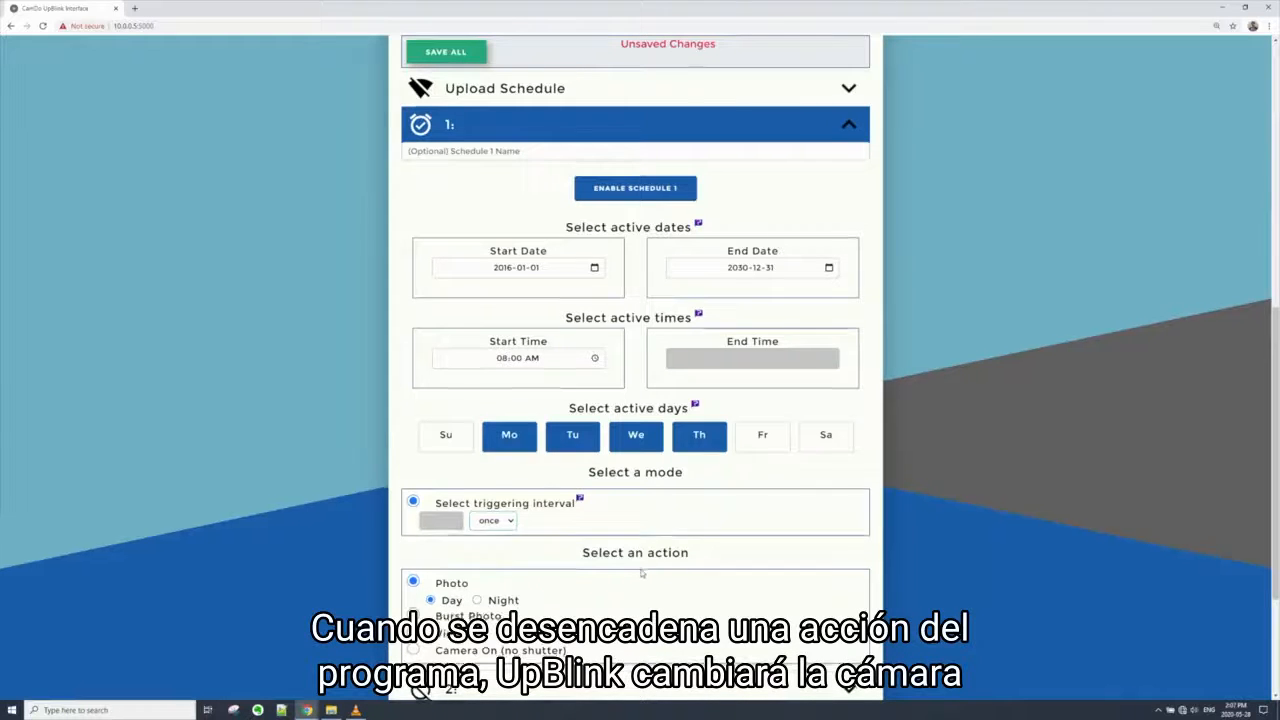
Try the Video action for schedule 1 and return to the Photo action
scroll(600, 570, down, 1)
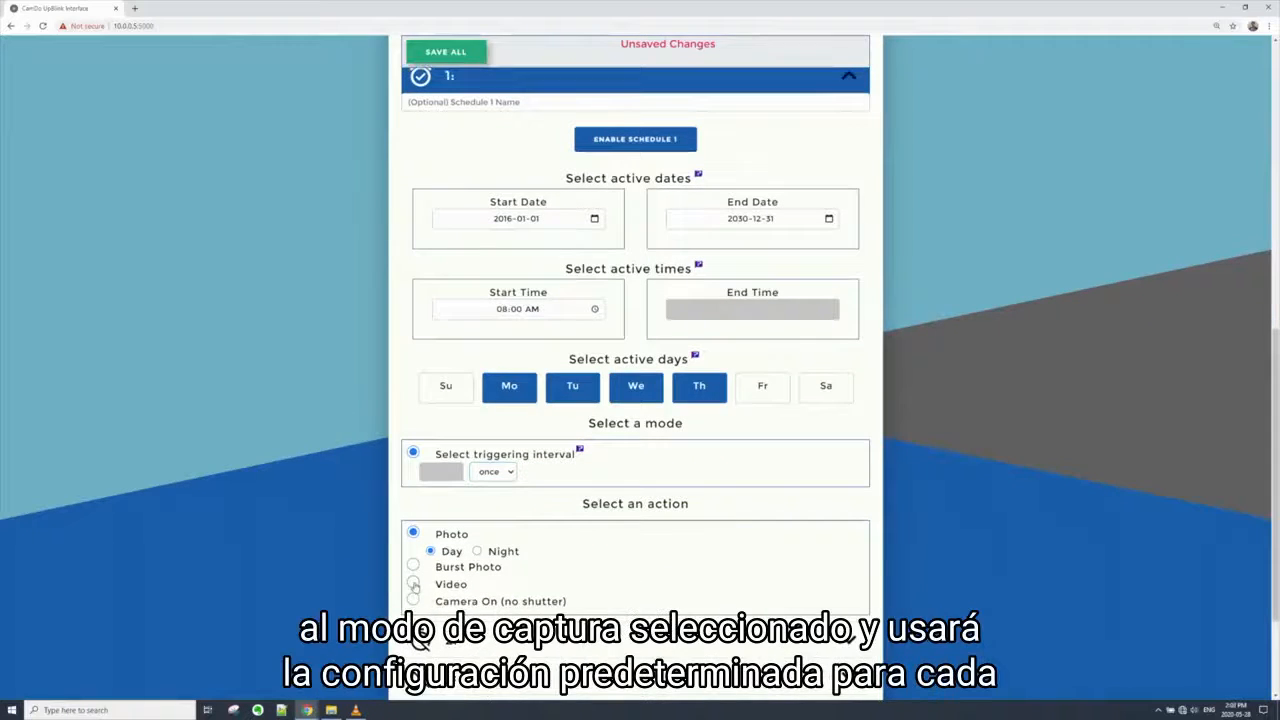
click(414, 586)
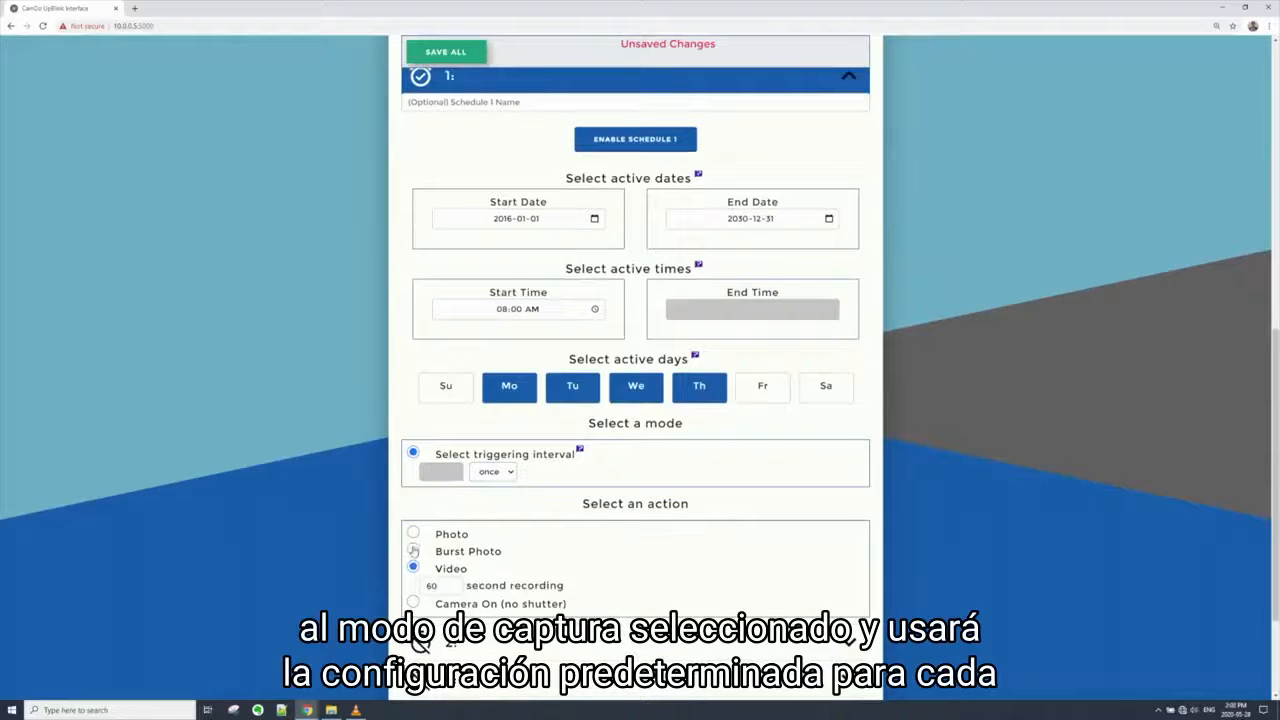
click(413, 540)
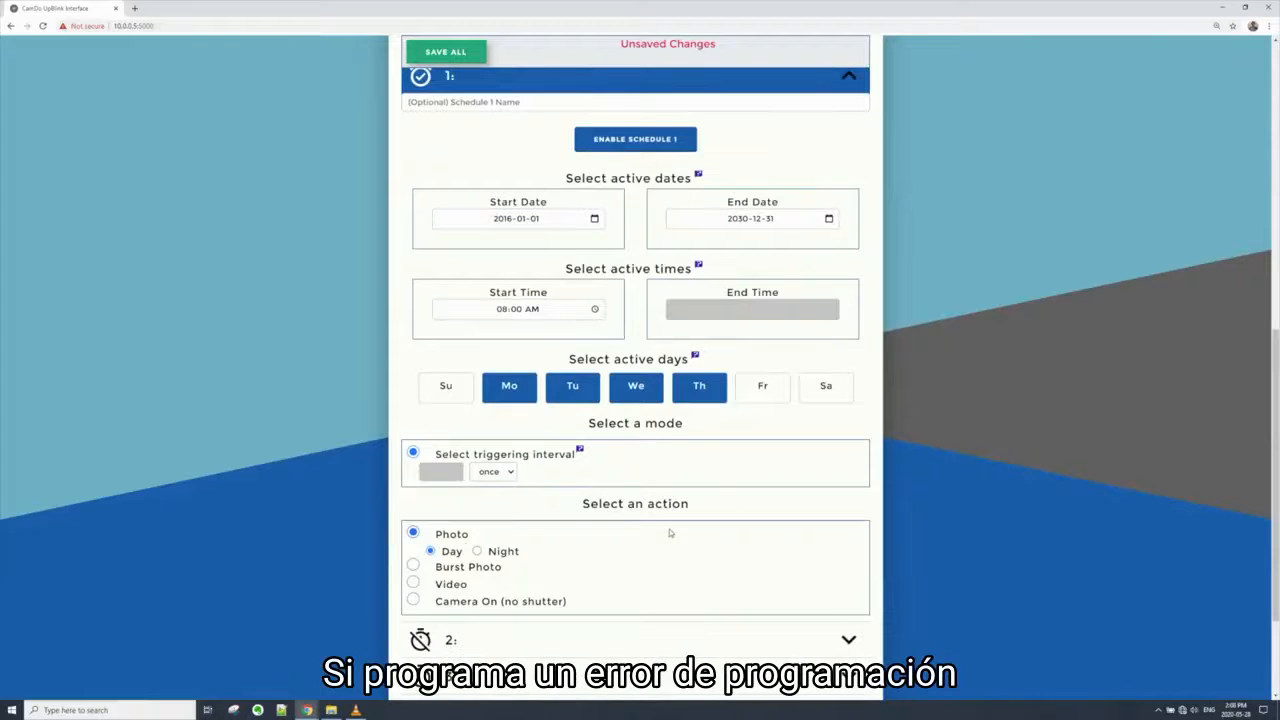
Try seconds as the unit of schedule 1's triggering interval
click(488, 475)
click(488, 507)
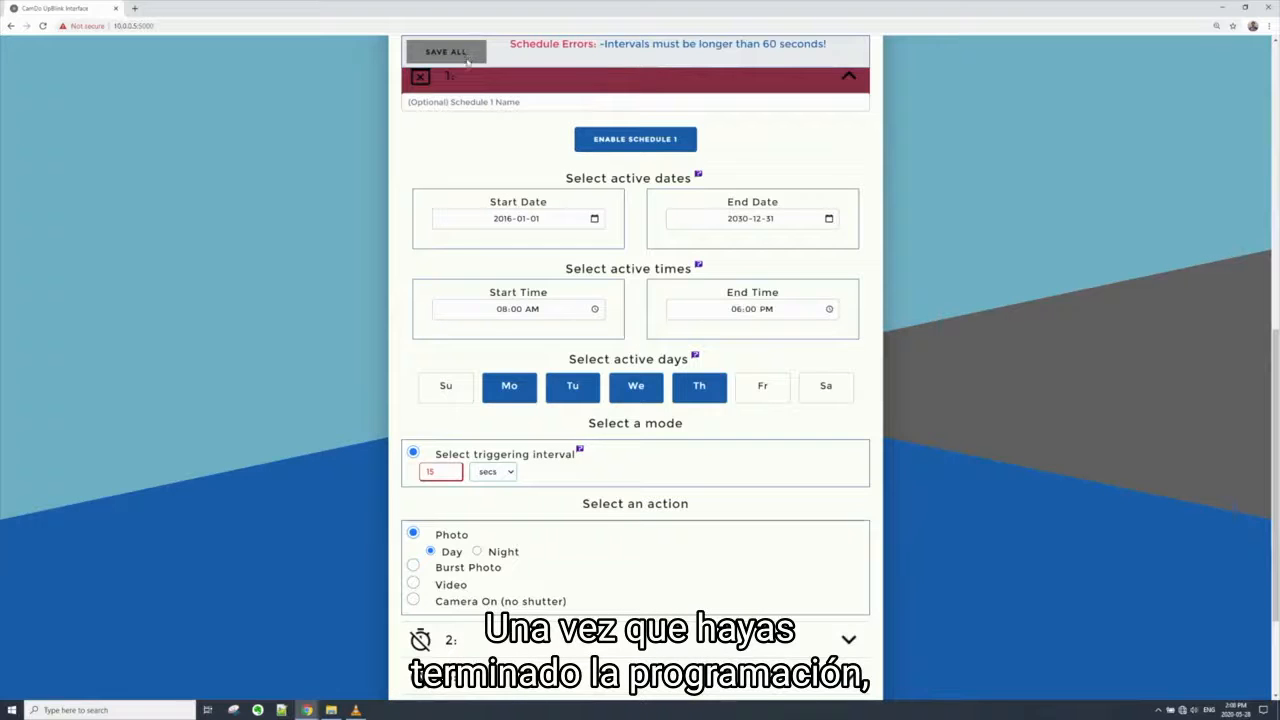
Set the unit of schedule 1's triggering interval to mins and save all settings
click(490, 471)
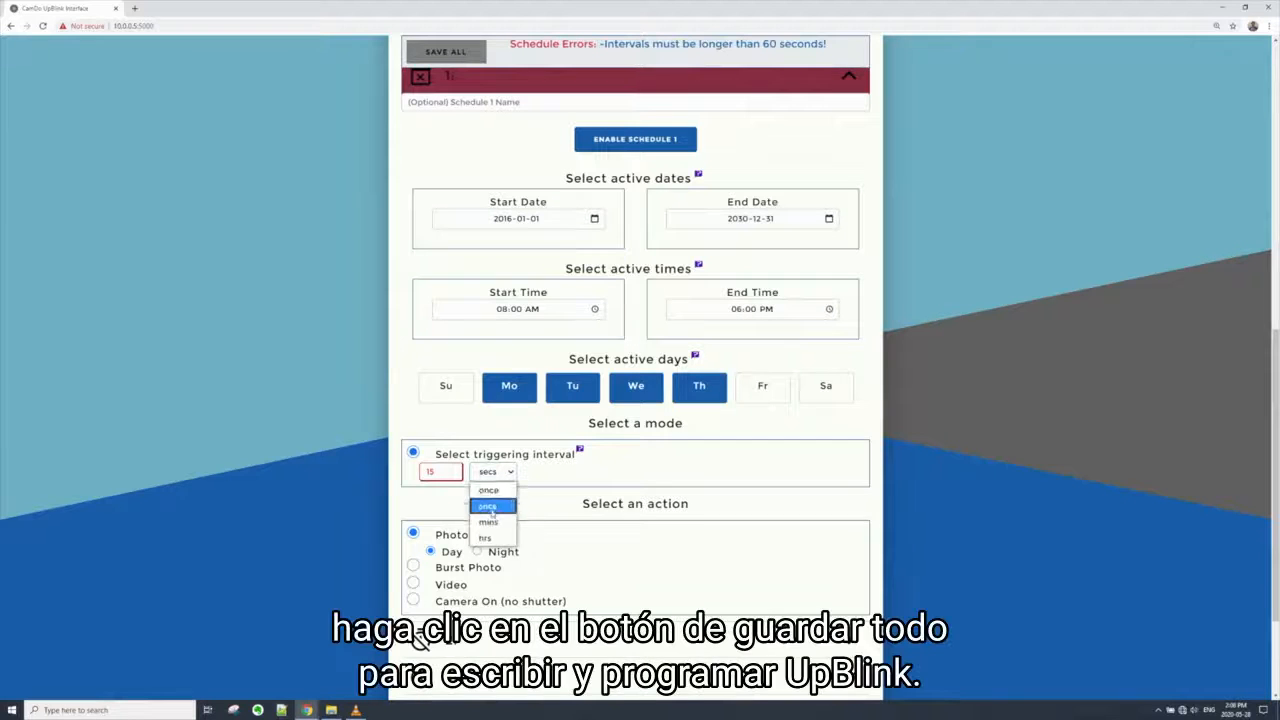
click(489, 522)
click(445, 57)
scroll(712, 343, up, 2)
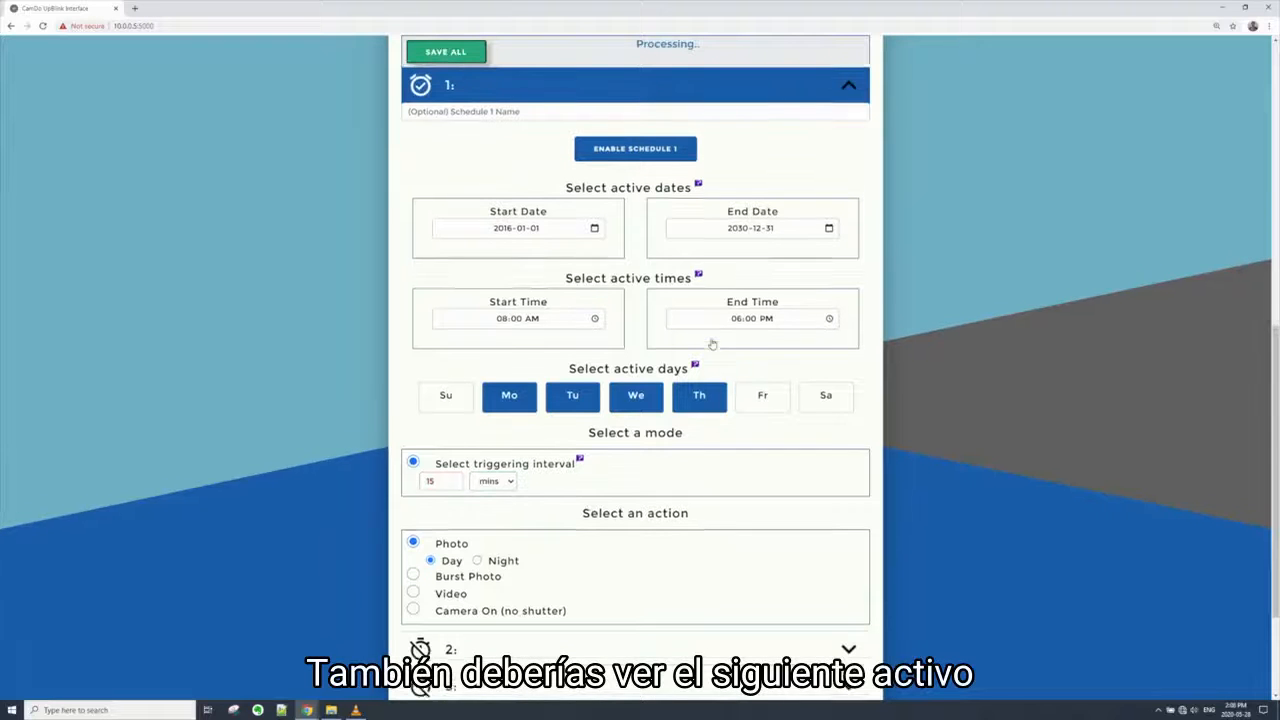
Review the Next Active Event in the status section and its tooltip
scroll(712, 343, up, 5)
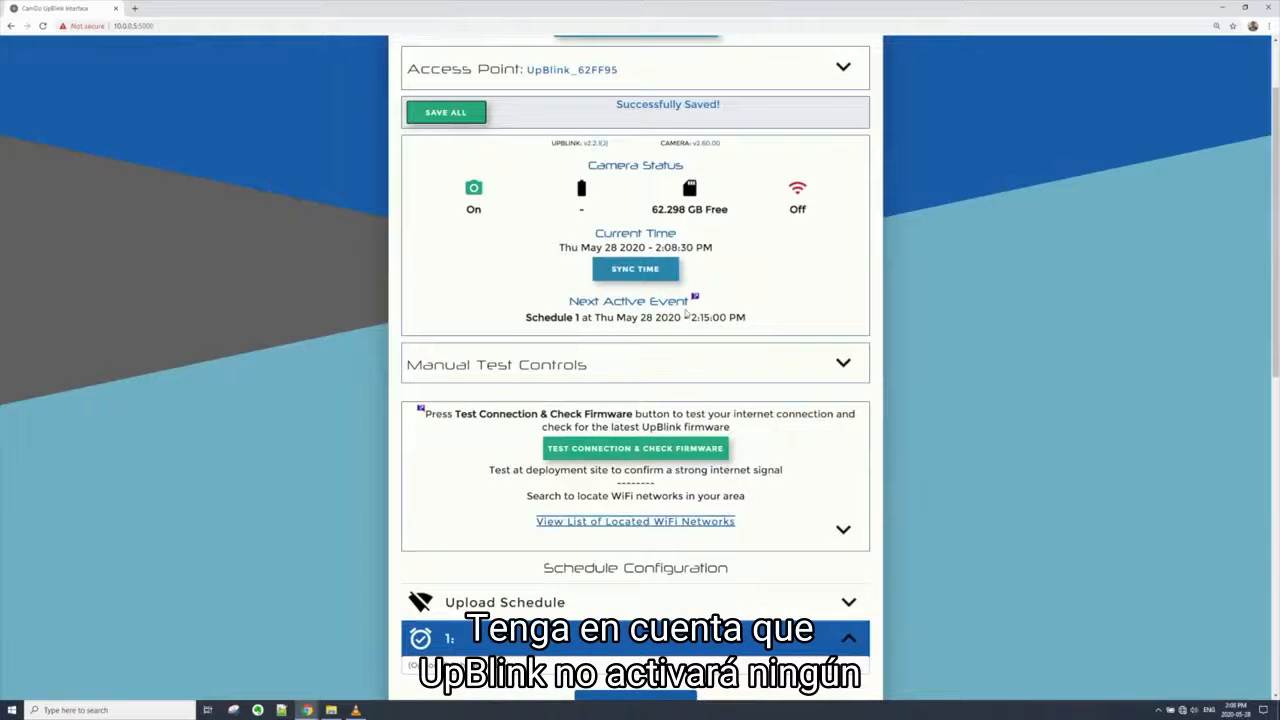
click(695, 297)
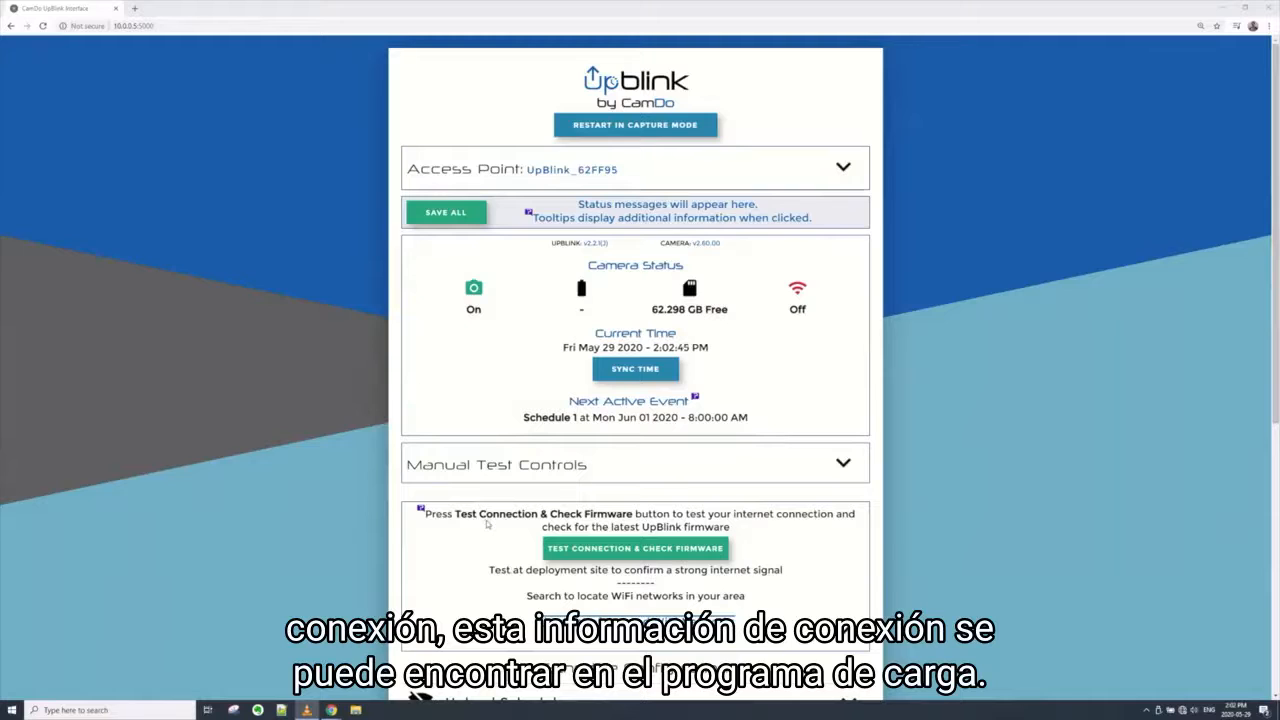
Try Internet via USB (Ethernet adapter/modem) as the upload schedule's internet connection and return to WiFi (WEP/WPA2)
scroll(487, 523, down, 1)
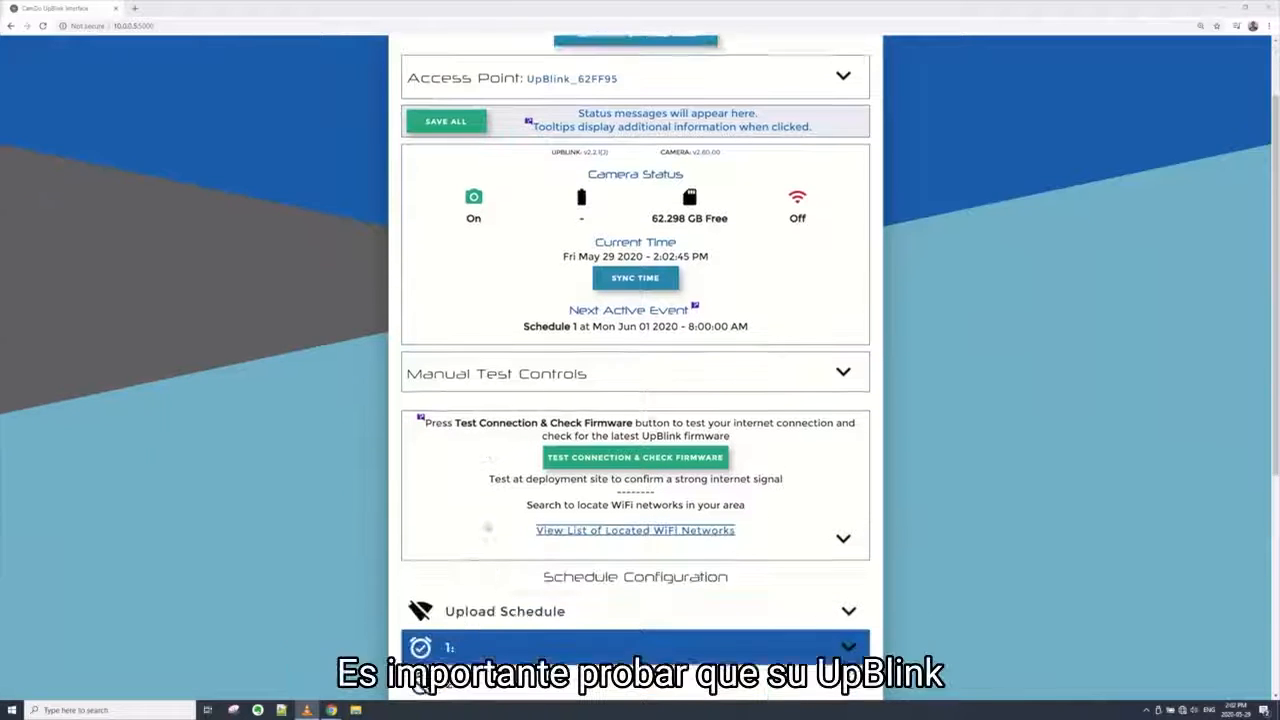
scroll(514, 597, down, 2)
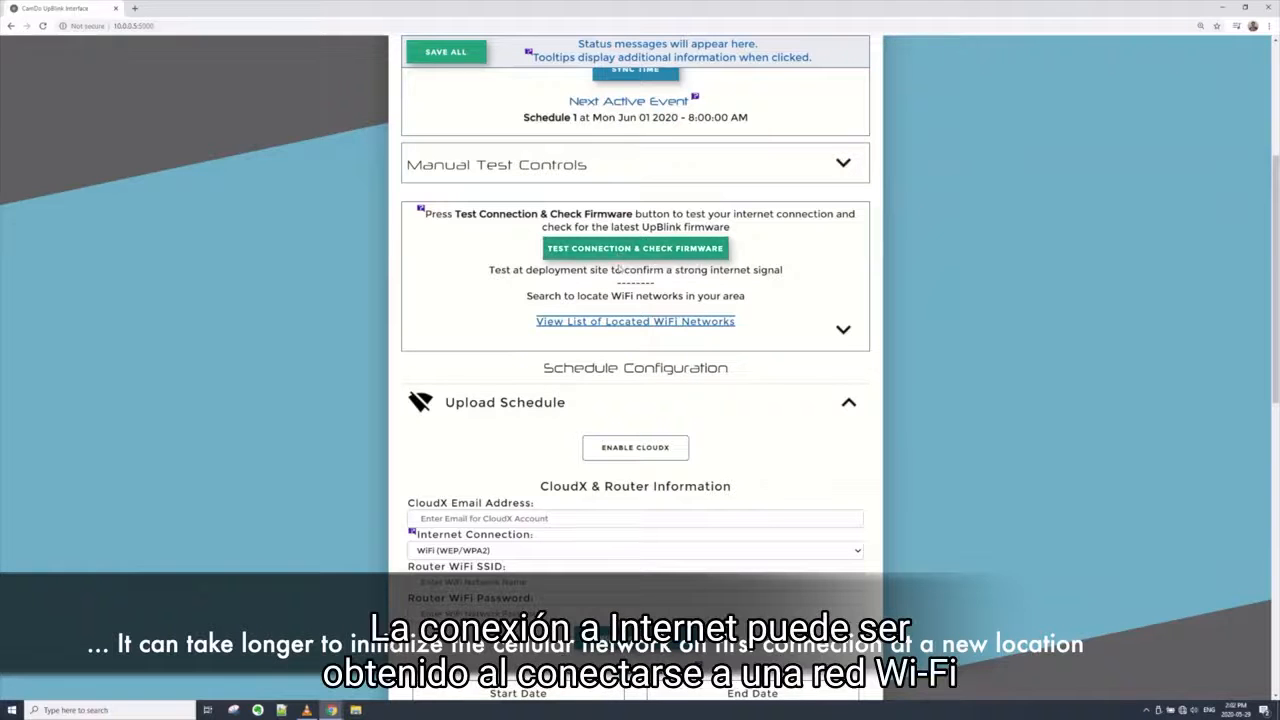
click(558, 549)
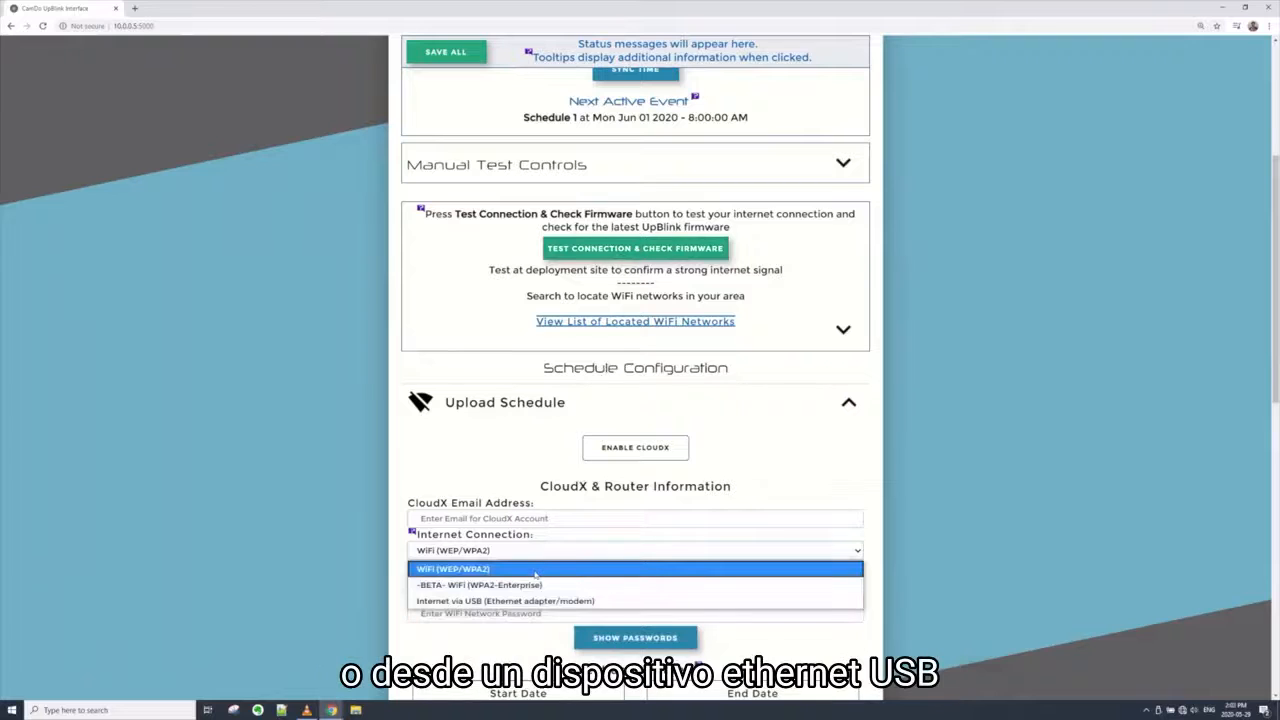
click(544, 602)
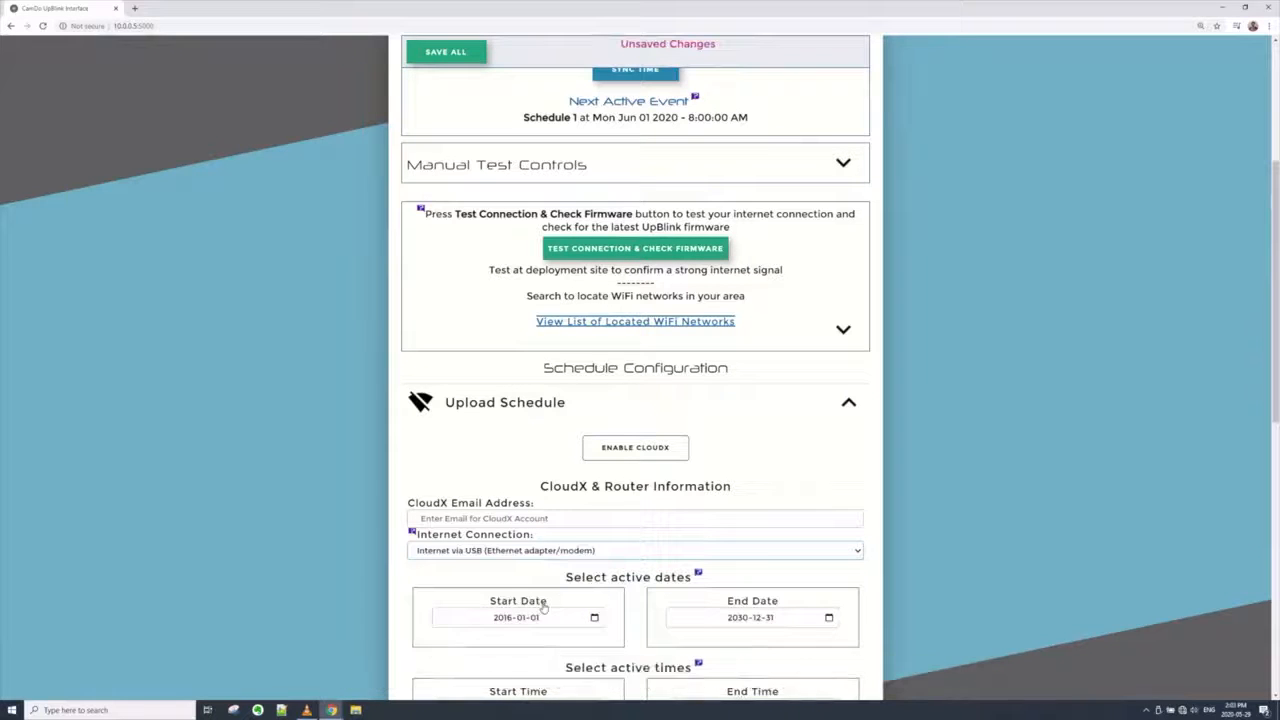
click(561, 556)
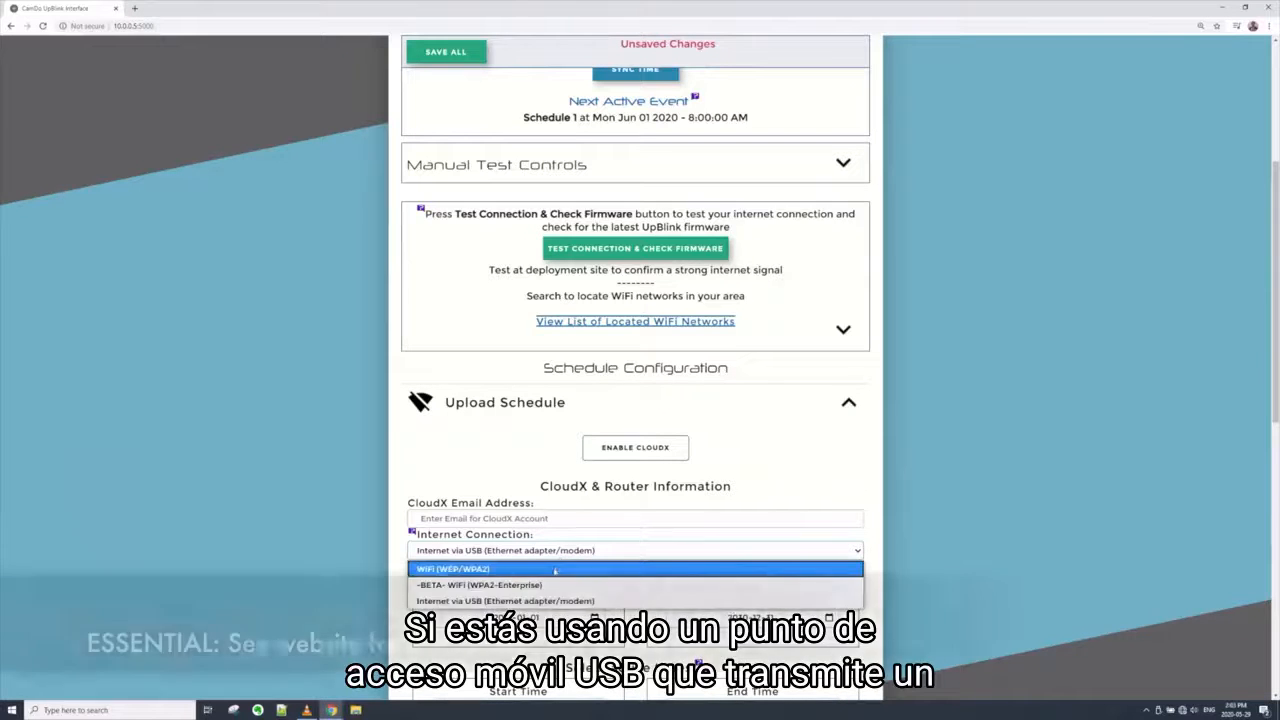
click(555, 569)
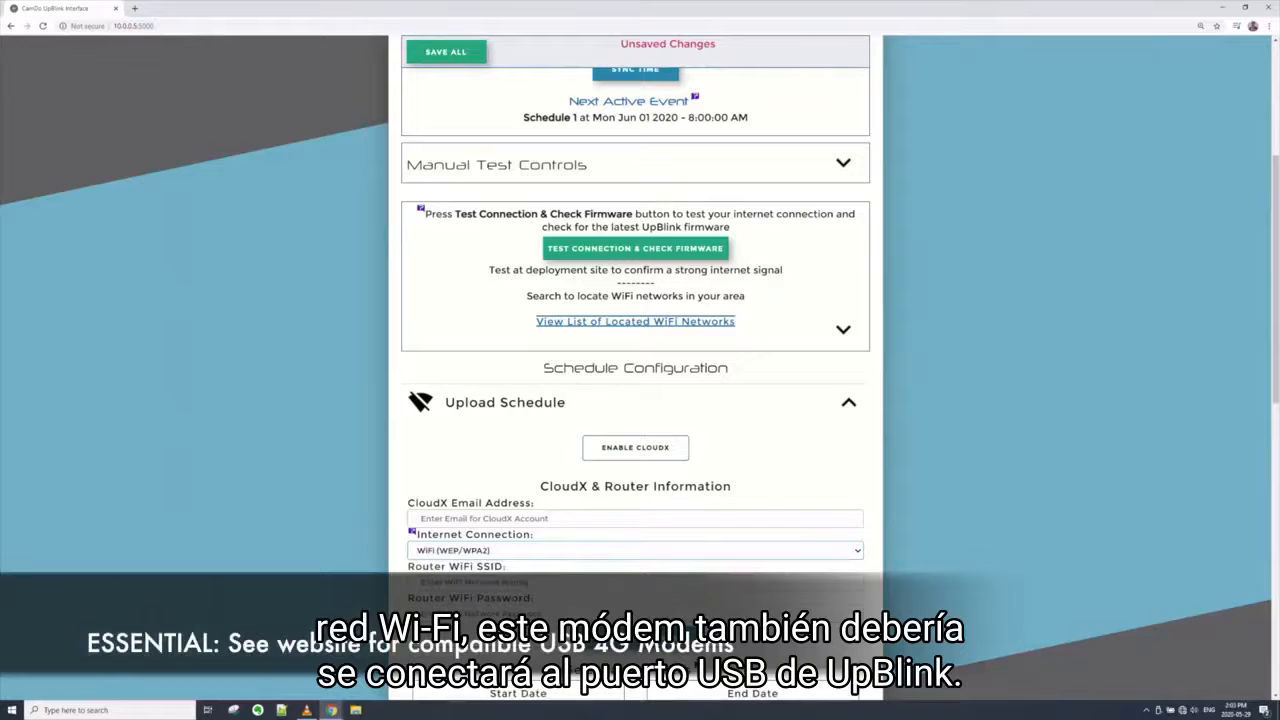
Enter WeeFi as the router WiFi SSID in the upload schedule and fill in the router WiFi password
click(526, 583)
text(Wirel)
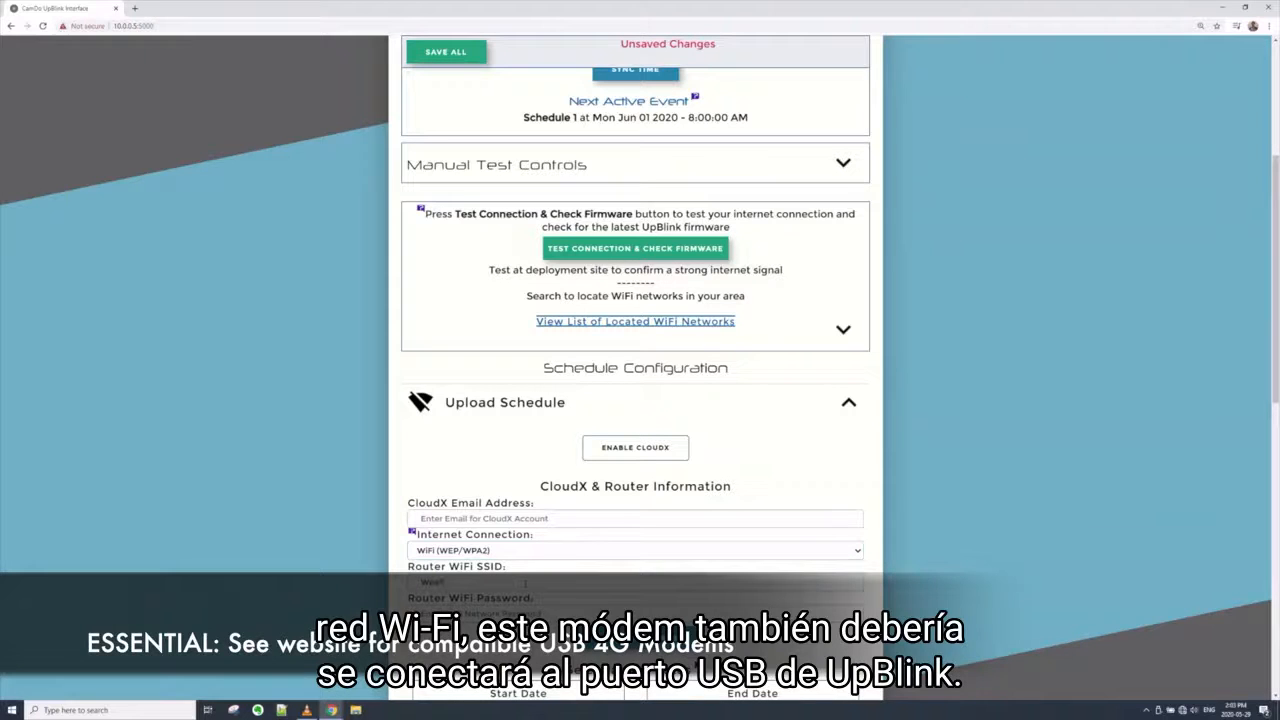
key(Tab)
text(••••••••••)
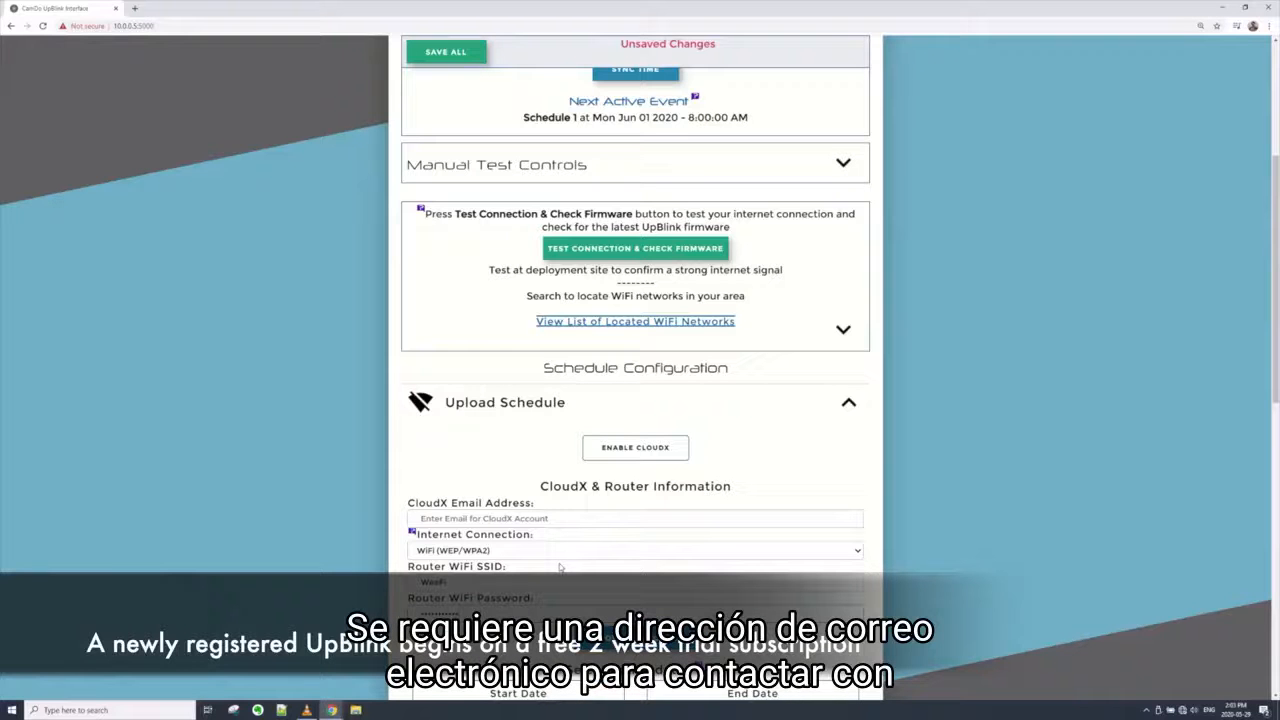
Fill in the CloudX account's email address in the upload schedule and save all settings
click(538, 517)
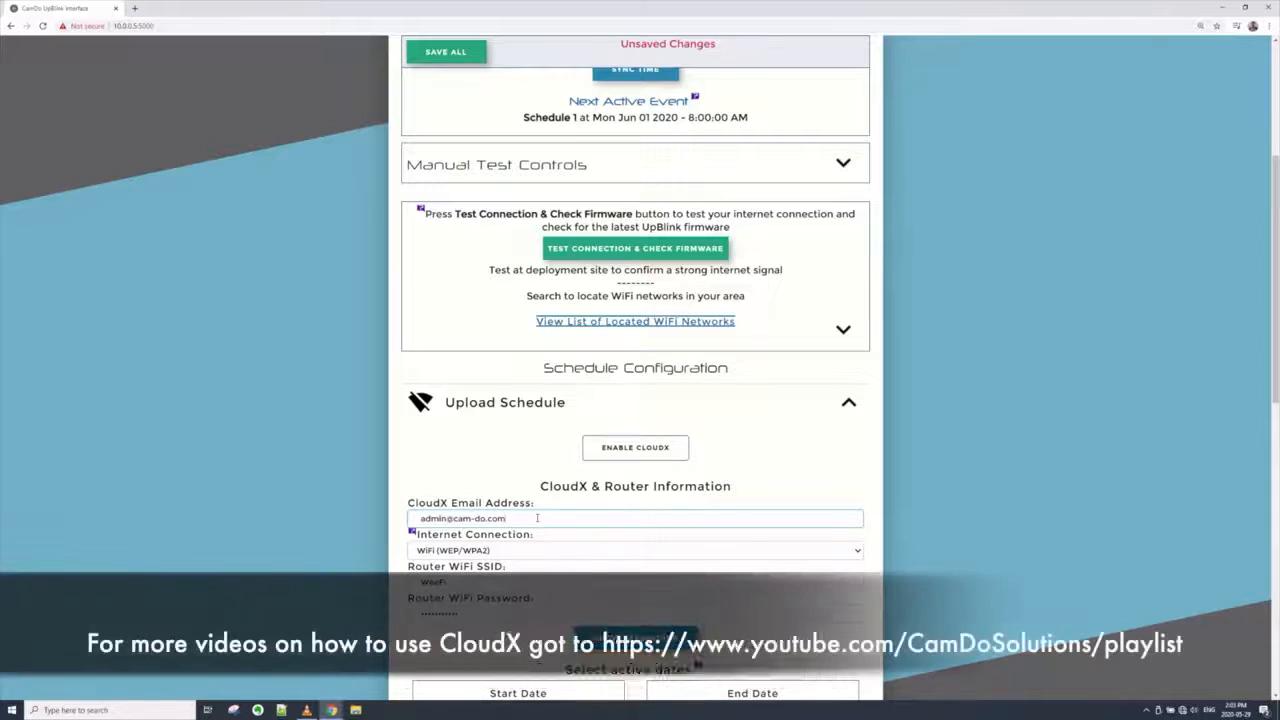
click(472, 57)
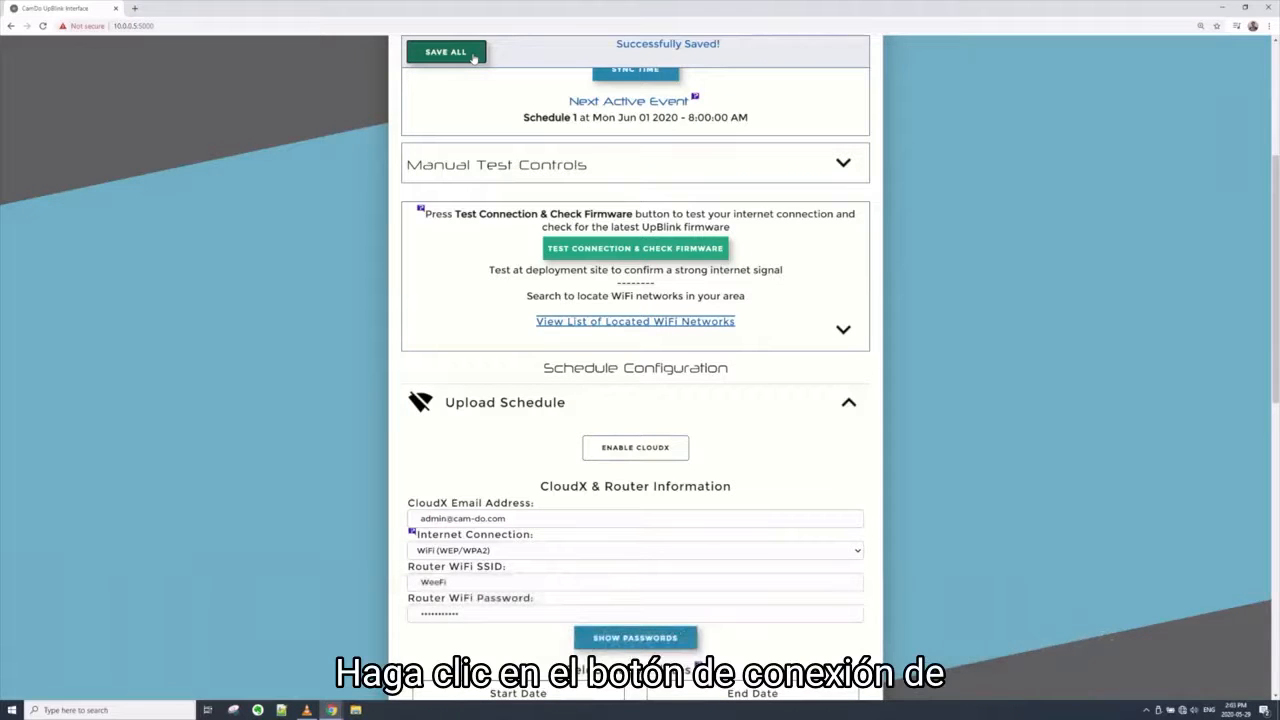
Run the internet connection test and firmware check, and reconnect the computer to the UpBlink_62FF95 Wi-Fi network
click(615, 250)
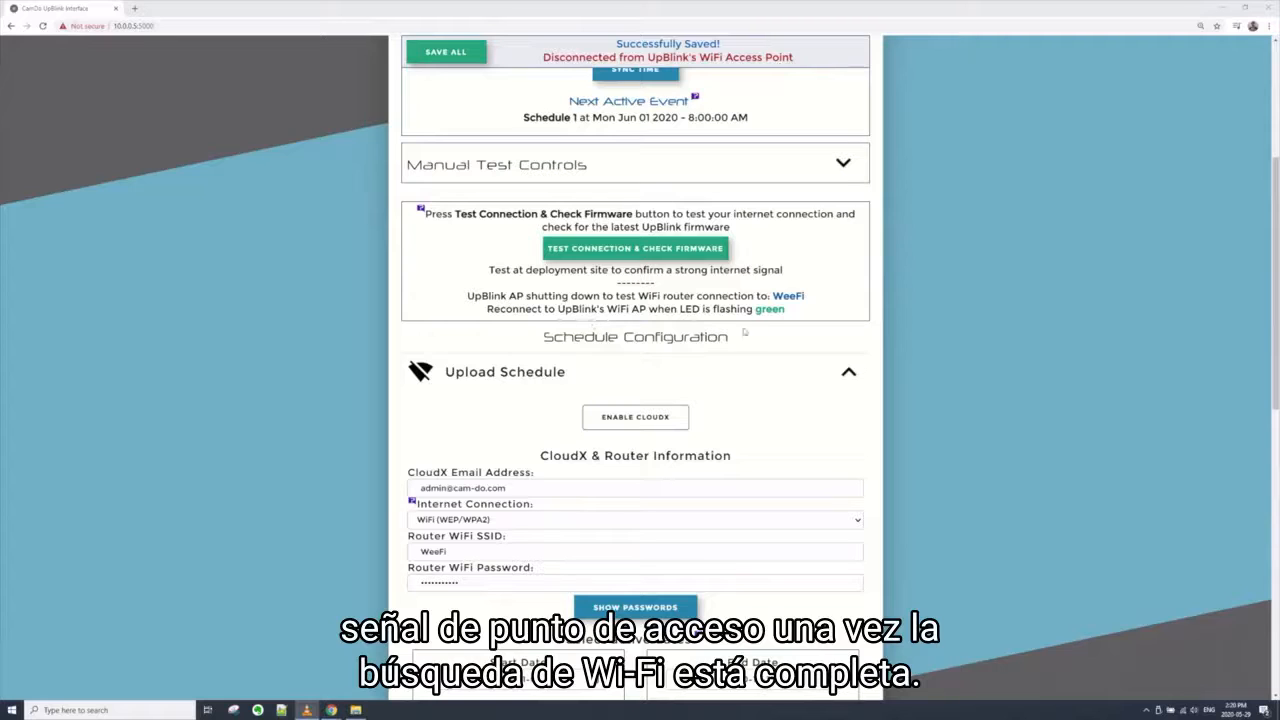
click(1183, 710)
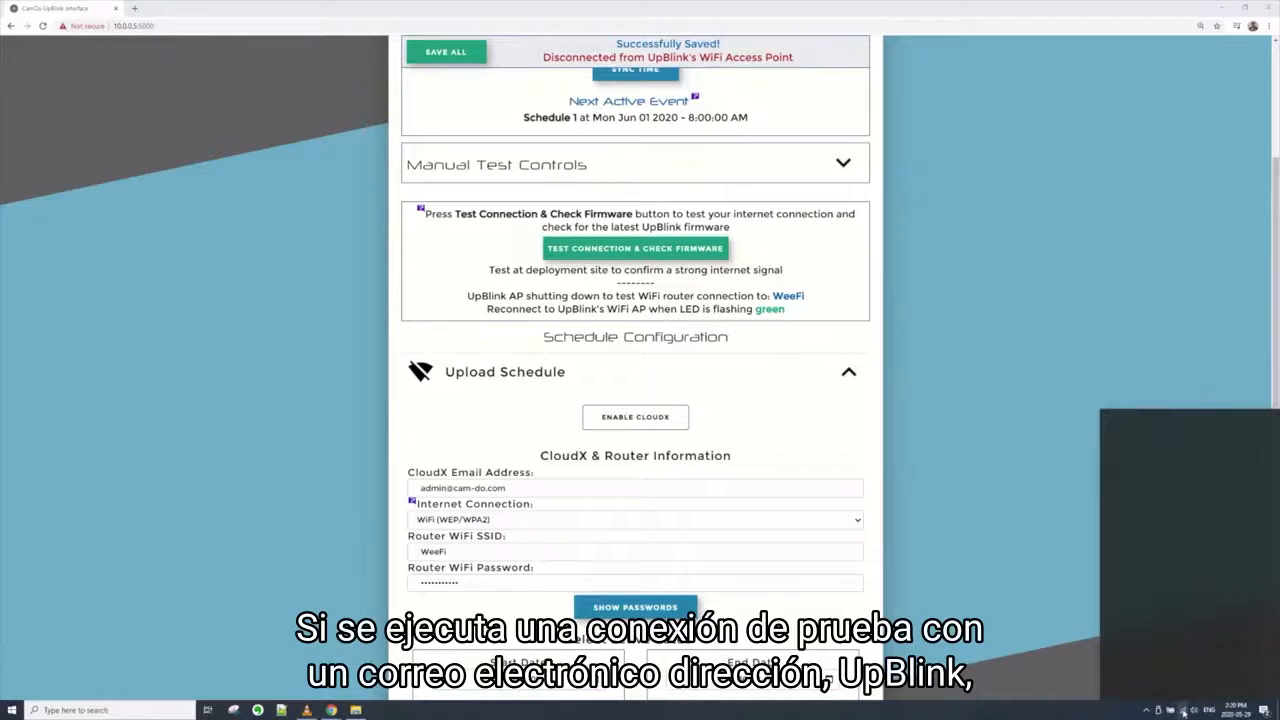
click(1160, 462)
click(1237, 507)
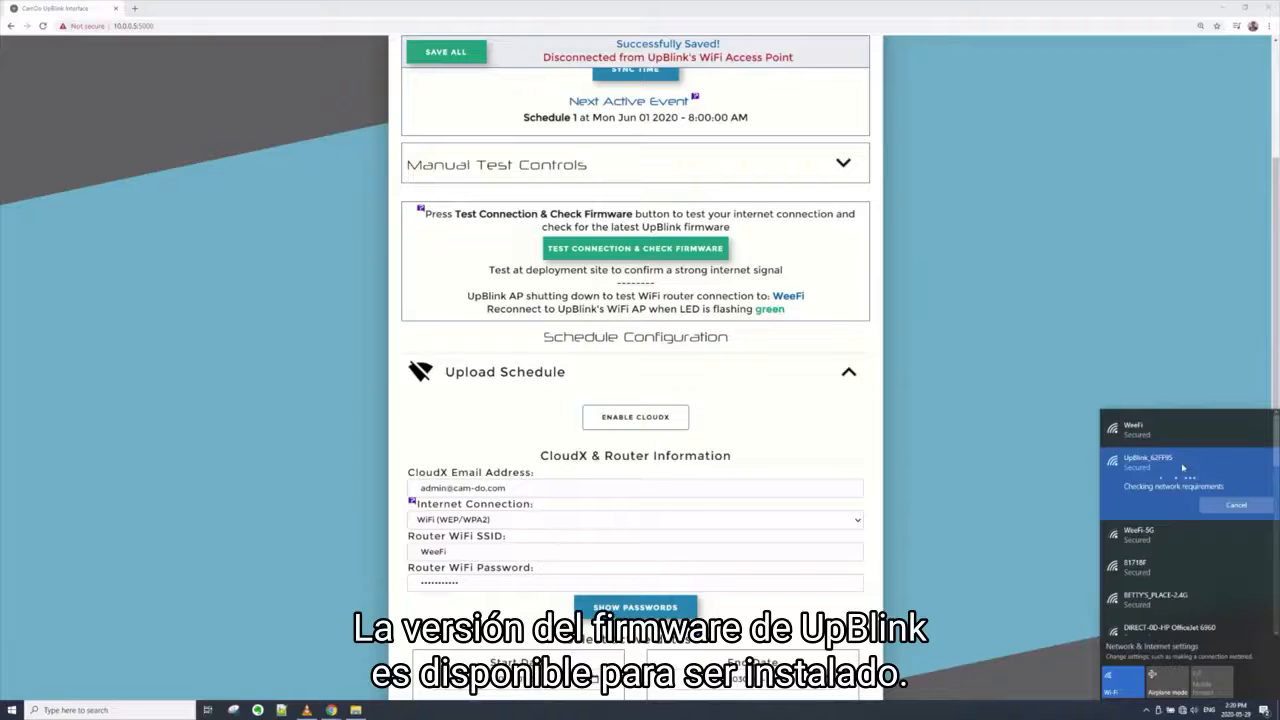
click(1010, 346)
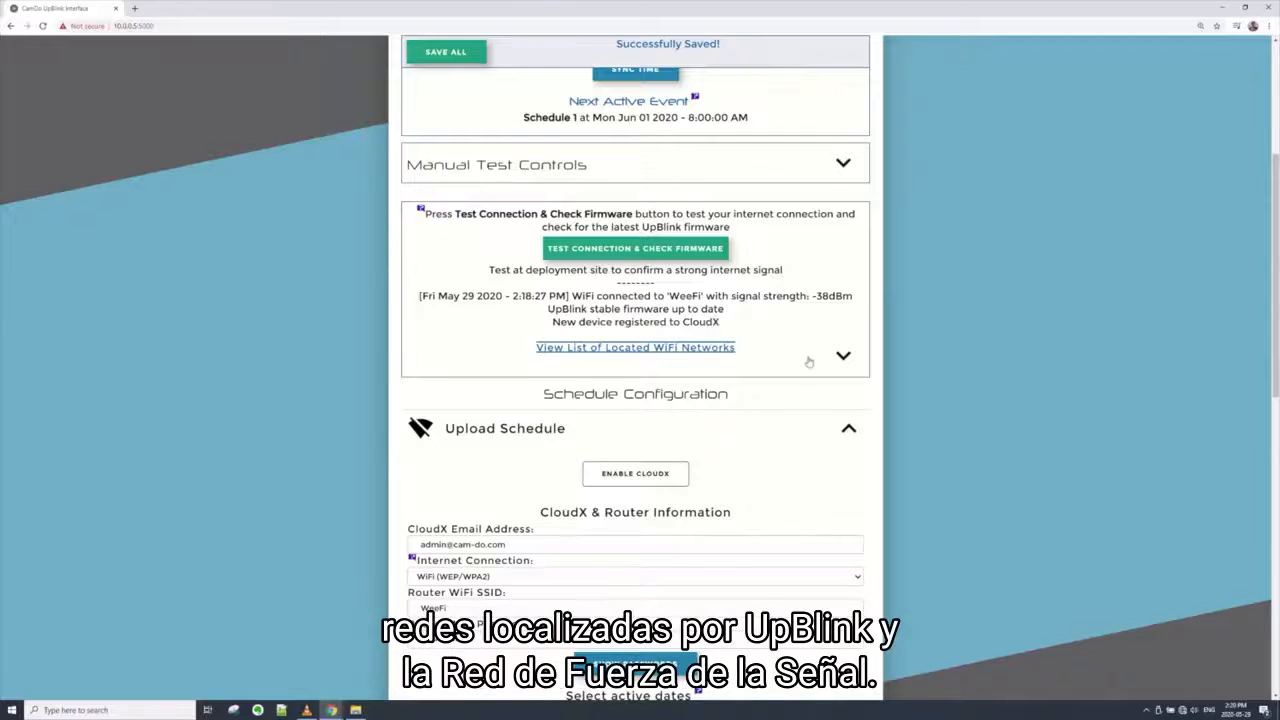
Review the signal strengths in the list of located WiFi networks and hide the list again
click(843, 356)
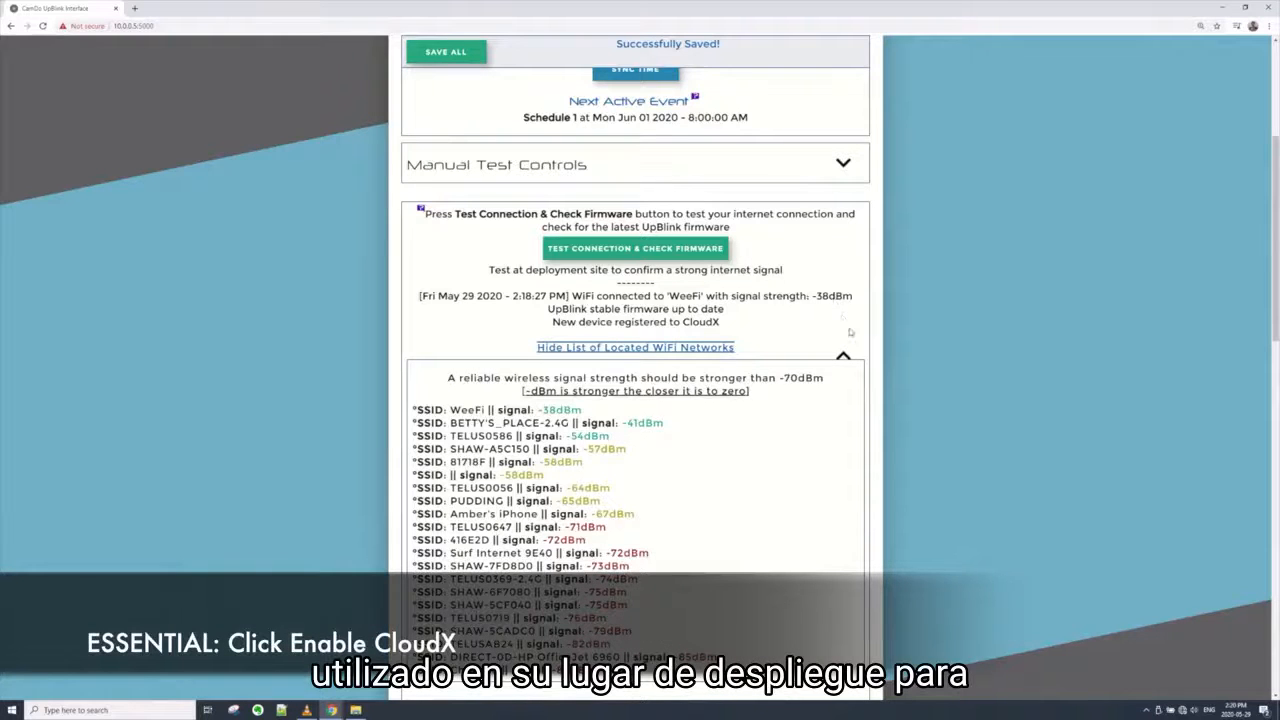
click(843, 355)
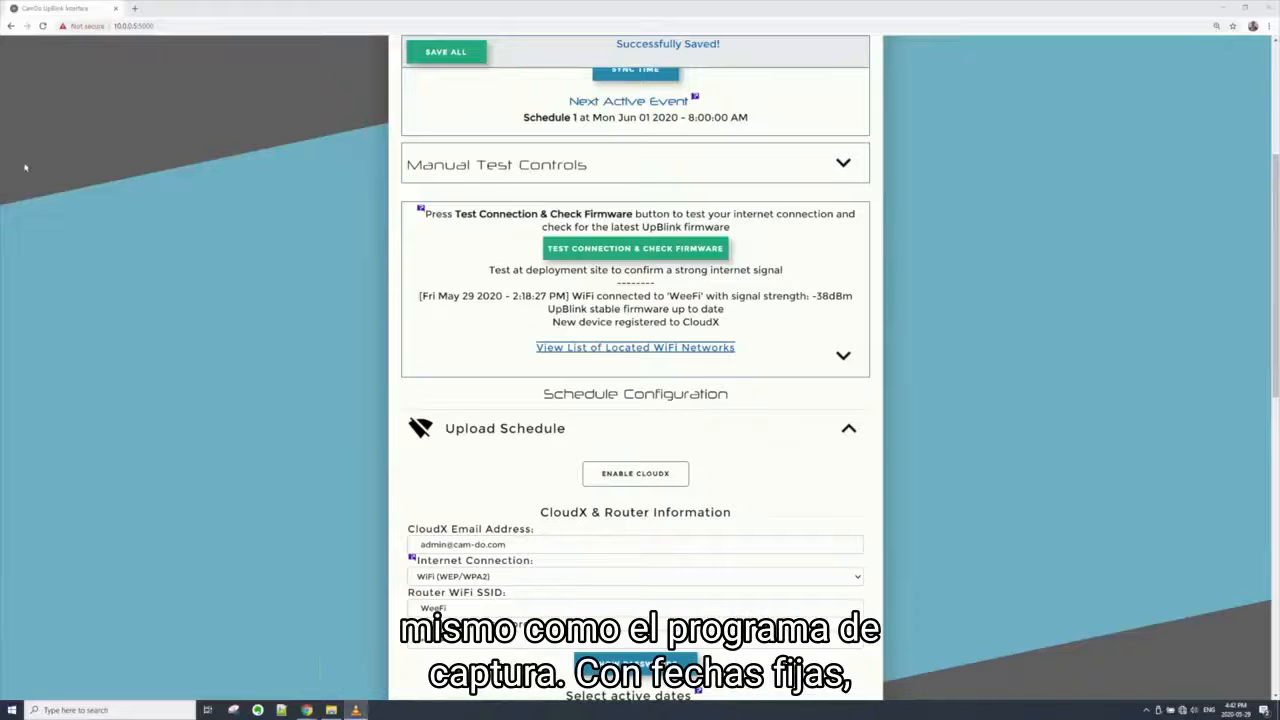
Enable CloudX for the upload schedule and remove Friday from its active days
click(662, 476)
scroll(655, 480, down, 4)
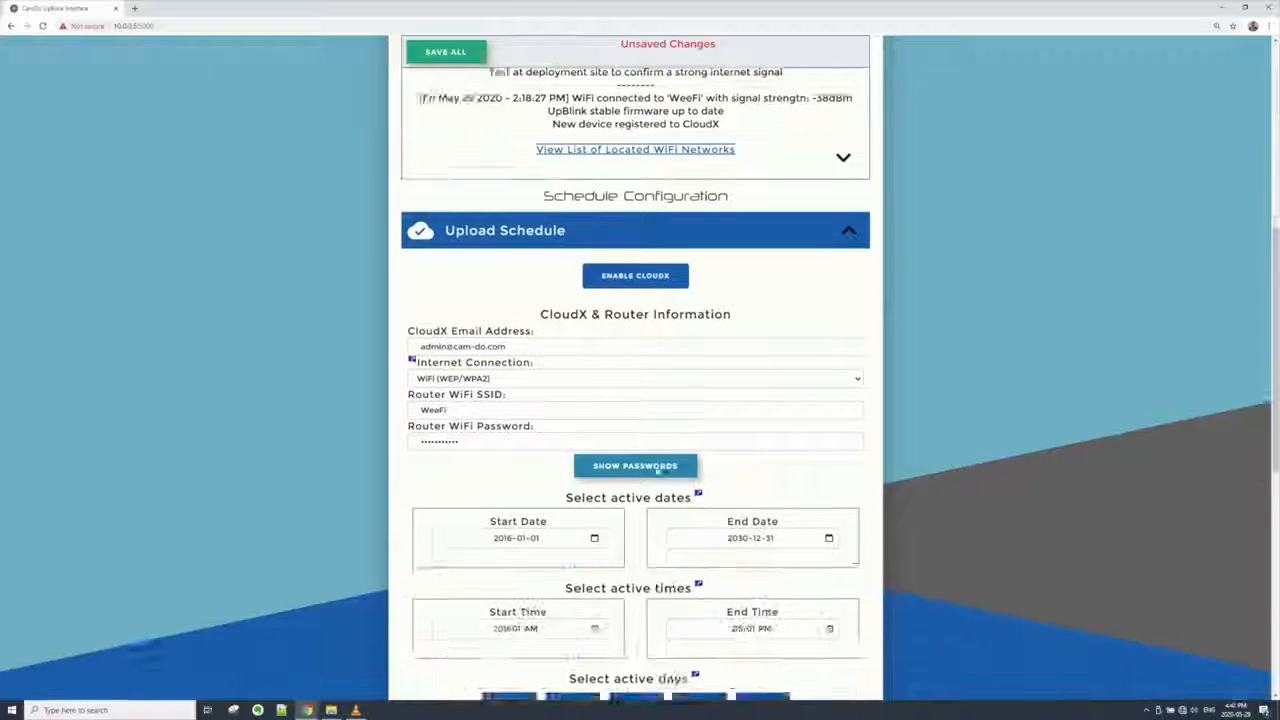
scroll(645, 487, down, 1)
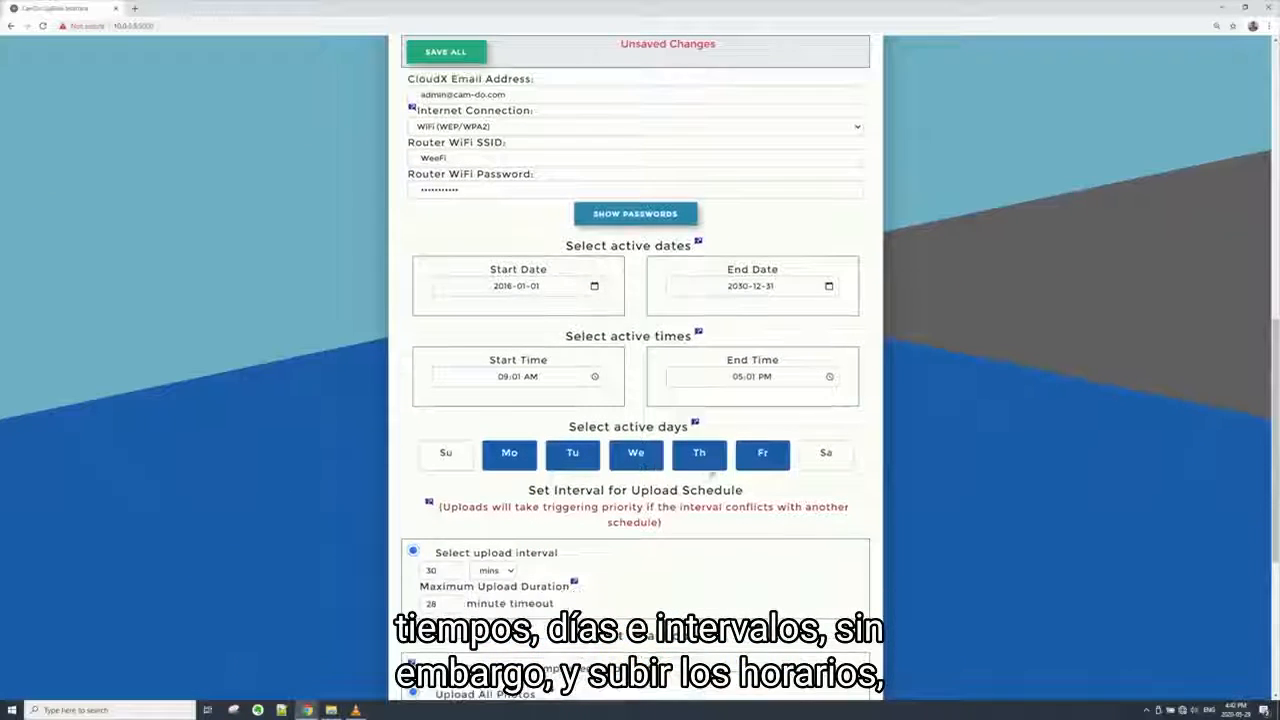
click(763, 462)
Try 08:00 AM as the upload schedule's start time
scroll(745, 474, down, 1)
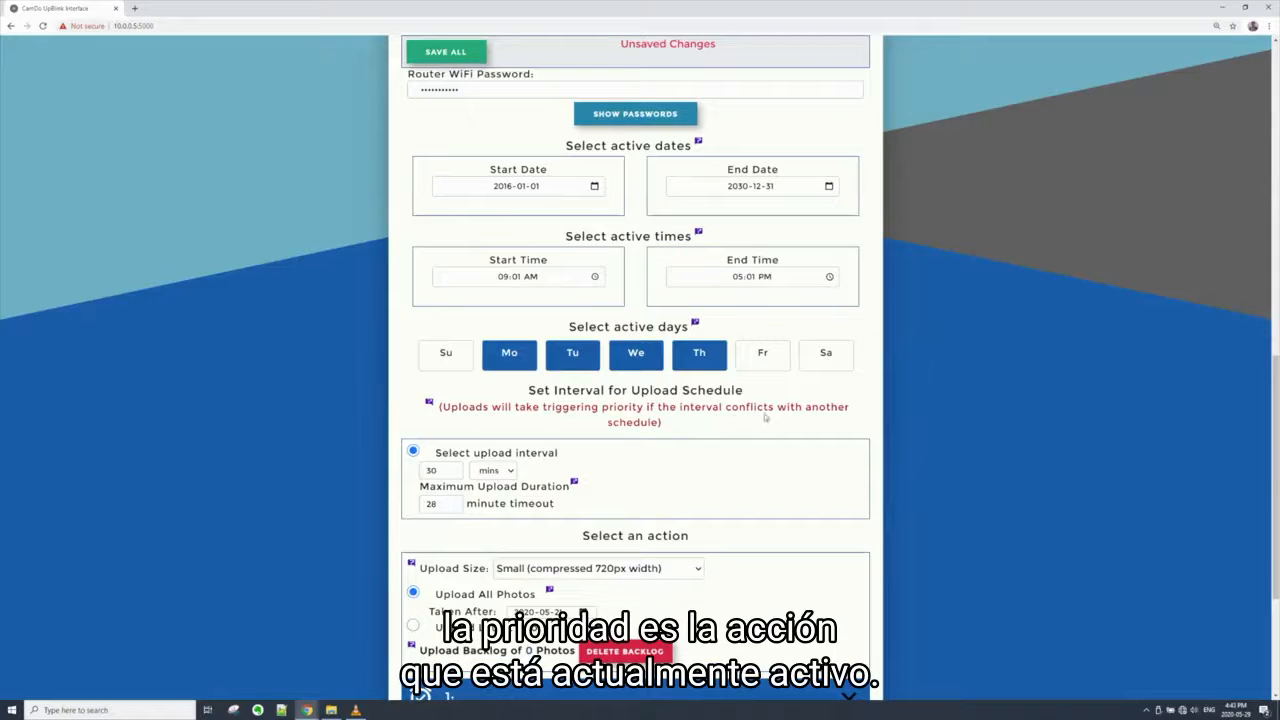
scroll(530, 318, up, 1)
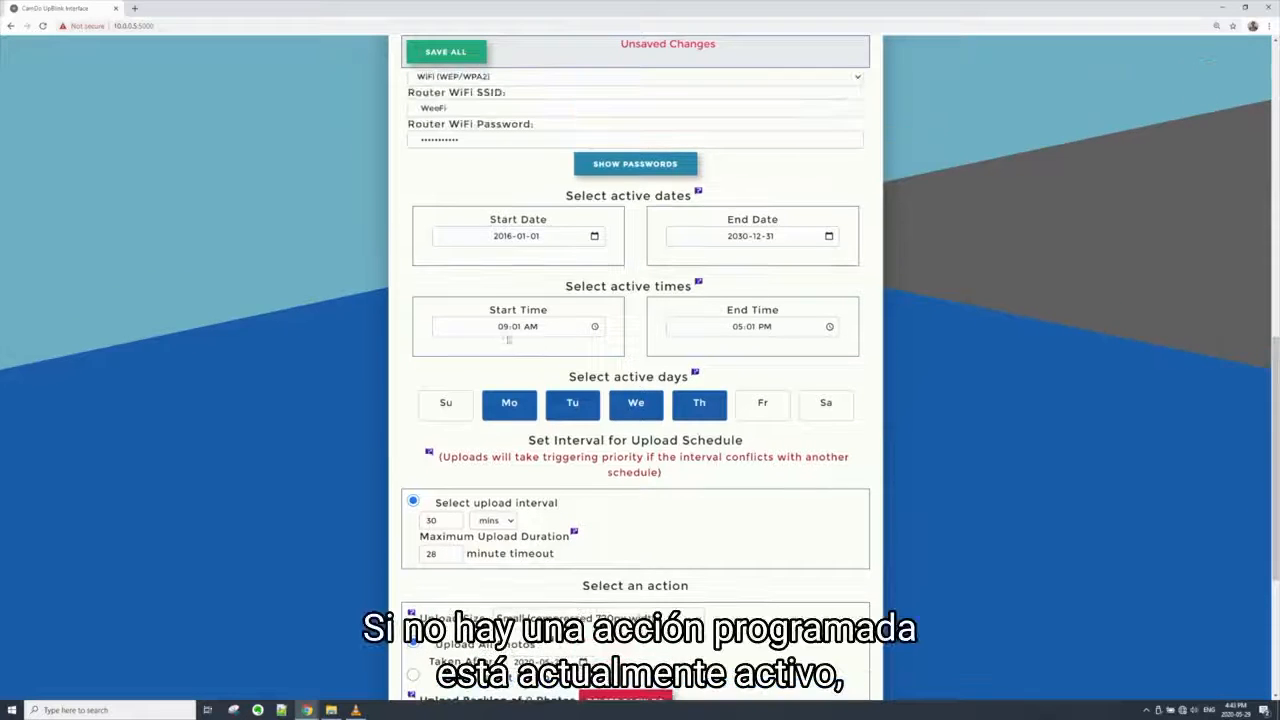
click(505, 327)
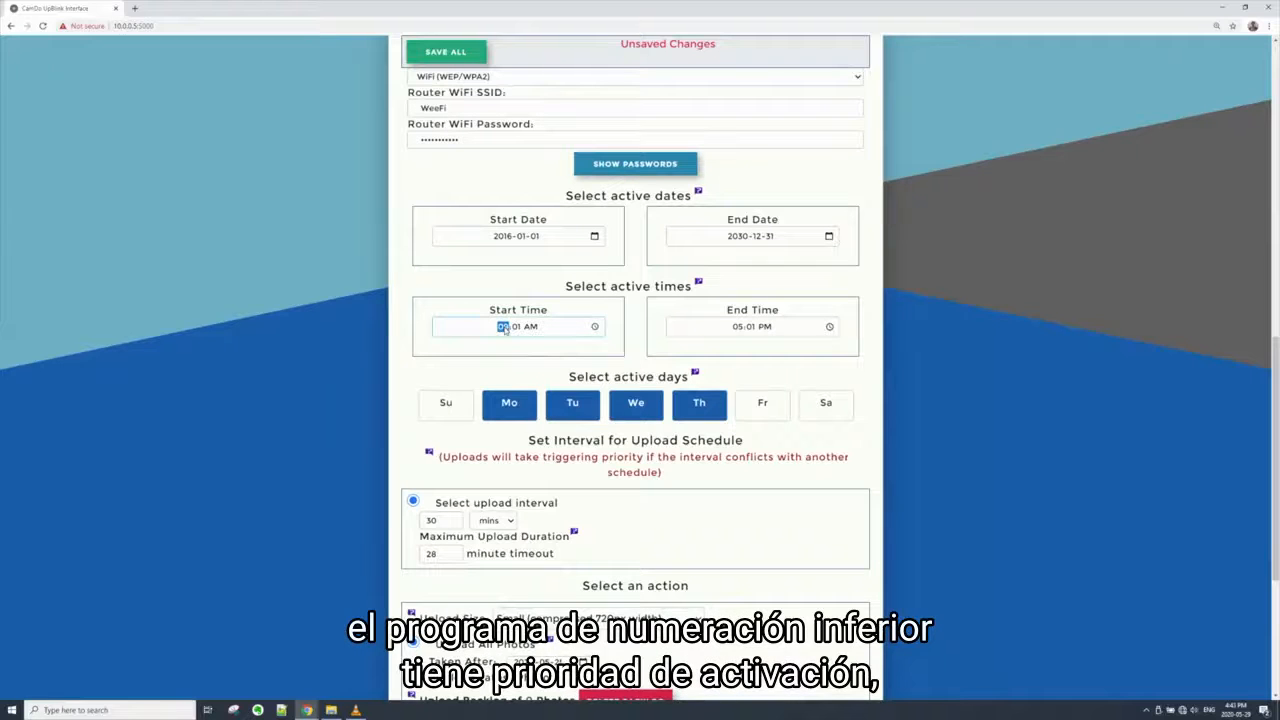
text(8:)
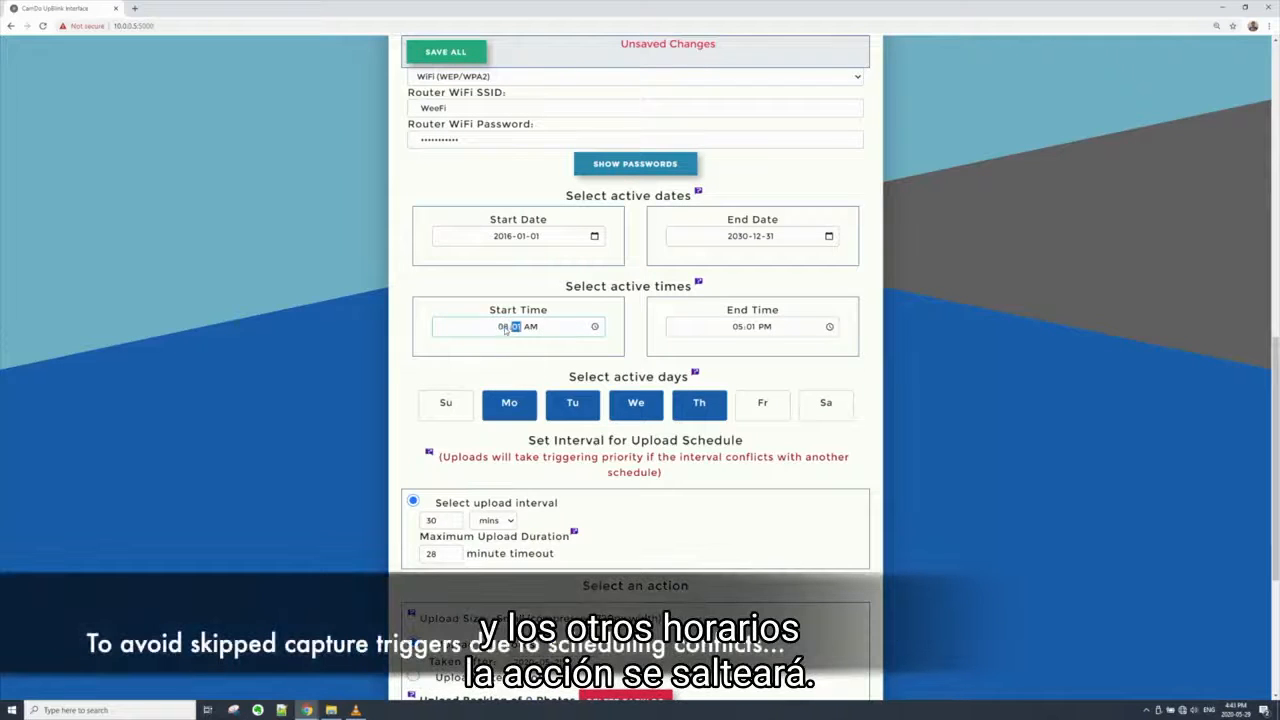
text(0)
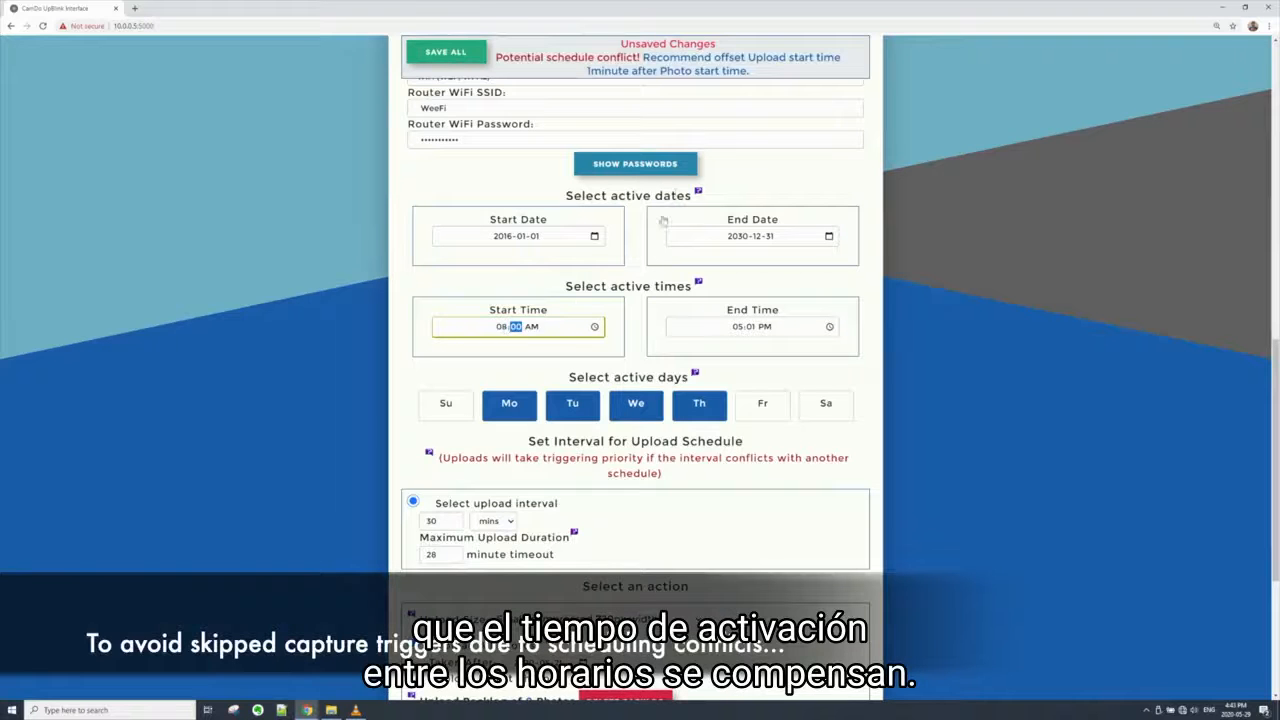
key(Right)
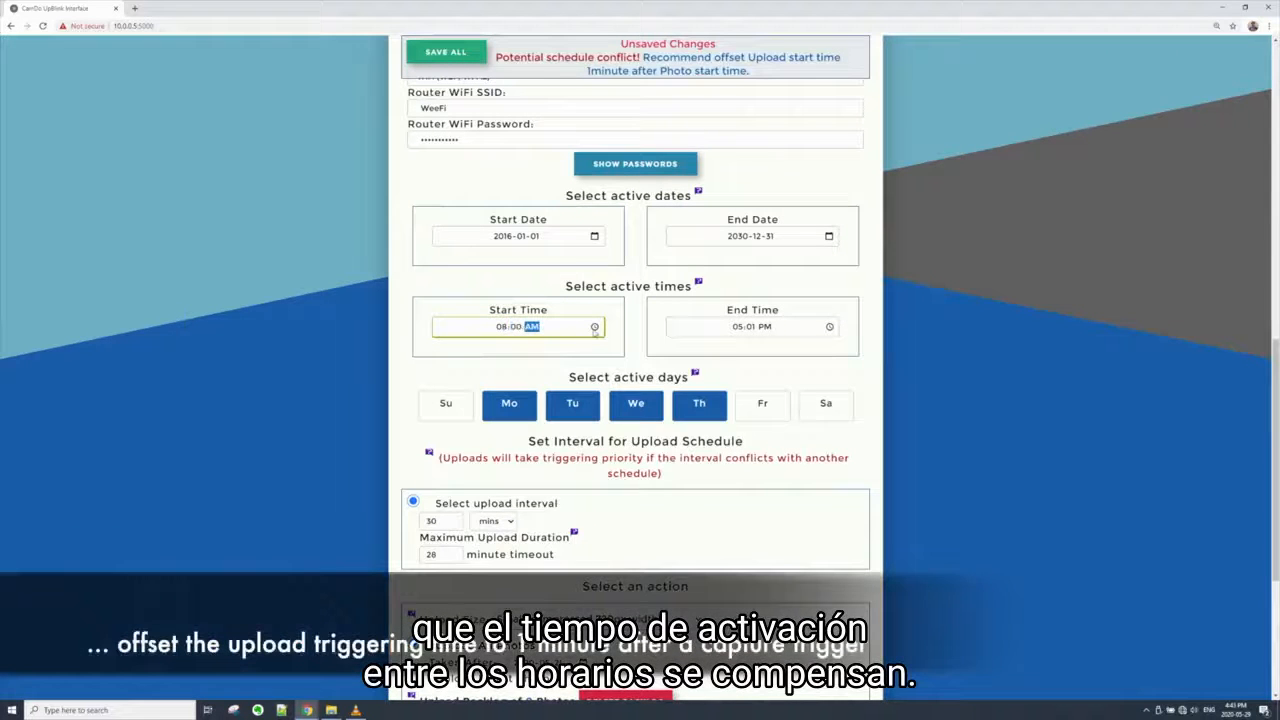
Set the upload schedule's active times to start at 08:01 AM and end at 06:01 PM
click(514, 329)
text(01)
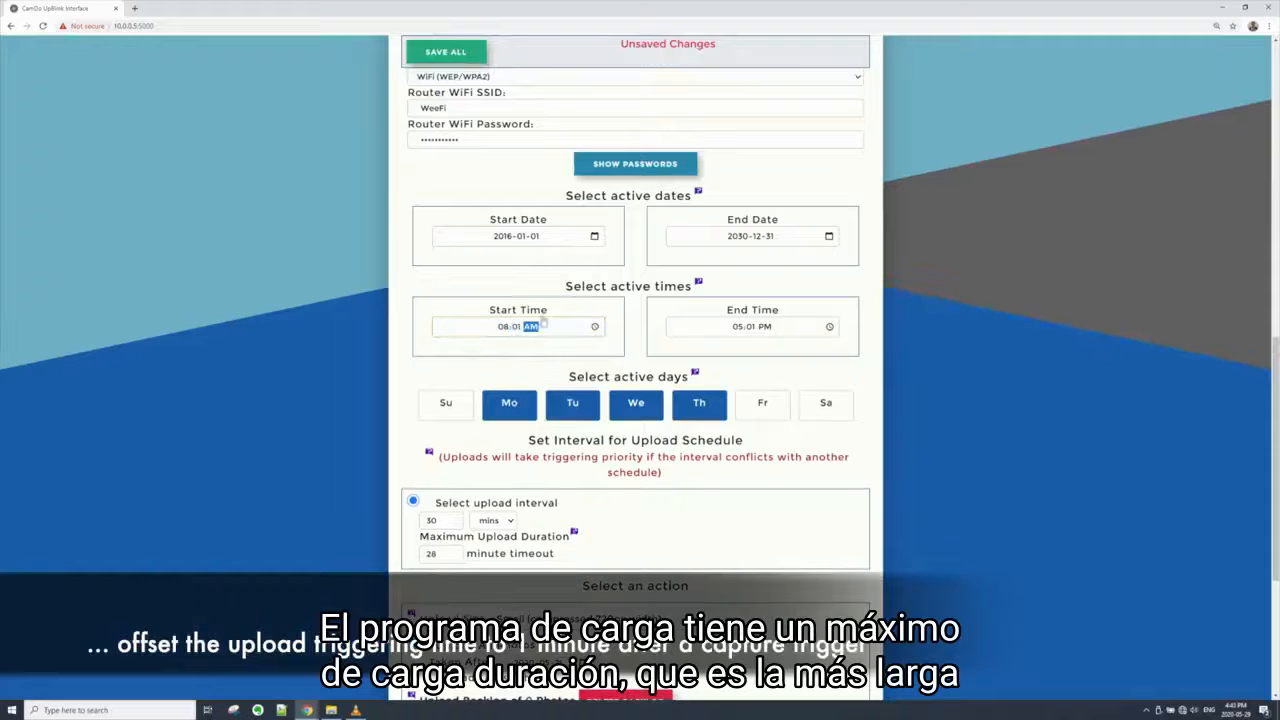
click(737, 327)
text(06)
Set the maximum upload duration to a 13 minute timeout and the upload interval to 15 mins
scroll(630, 526, down, 1)
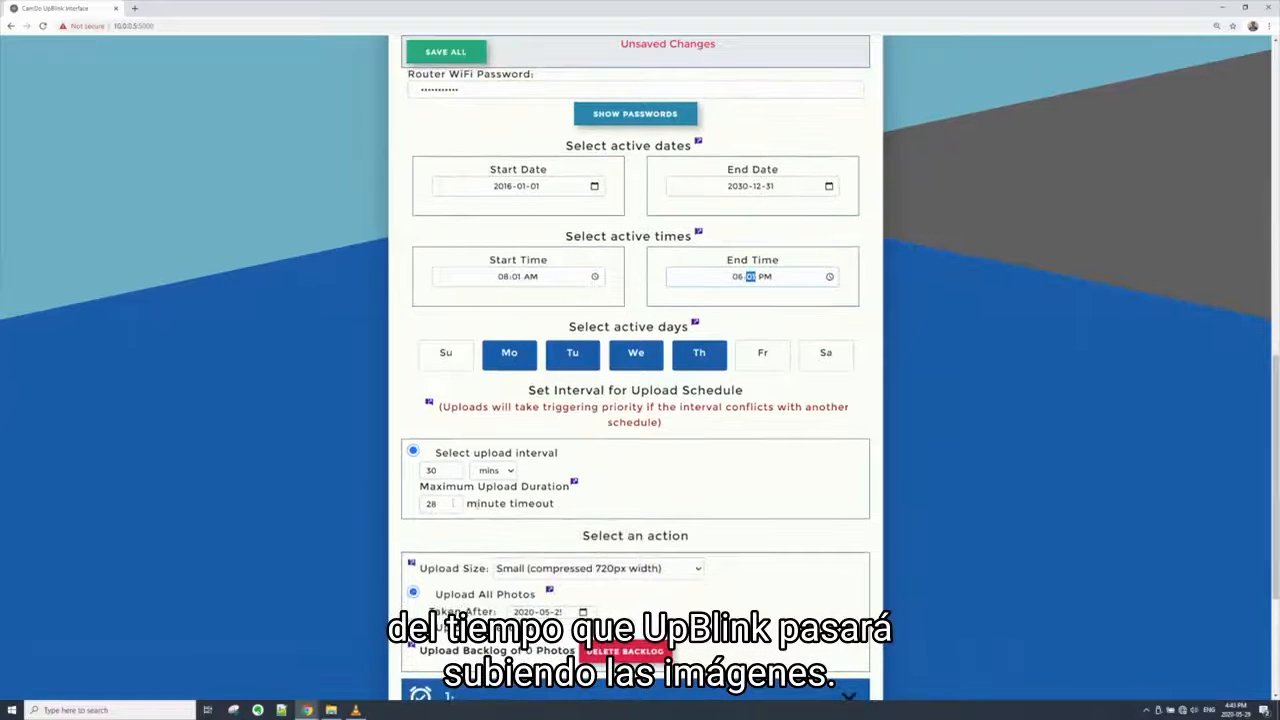
drag(453, 504, 393, 505)
text(13)
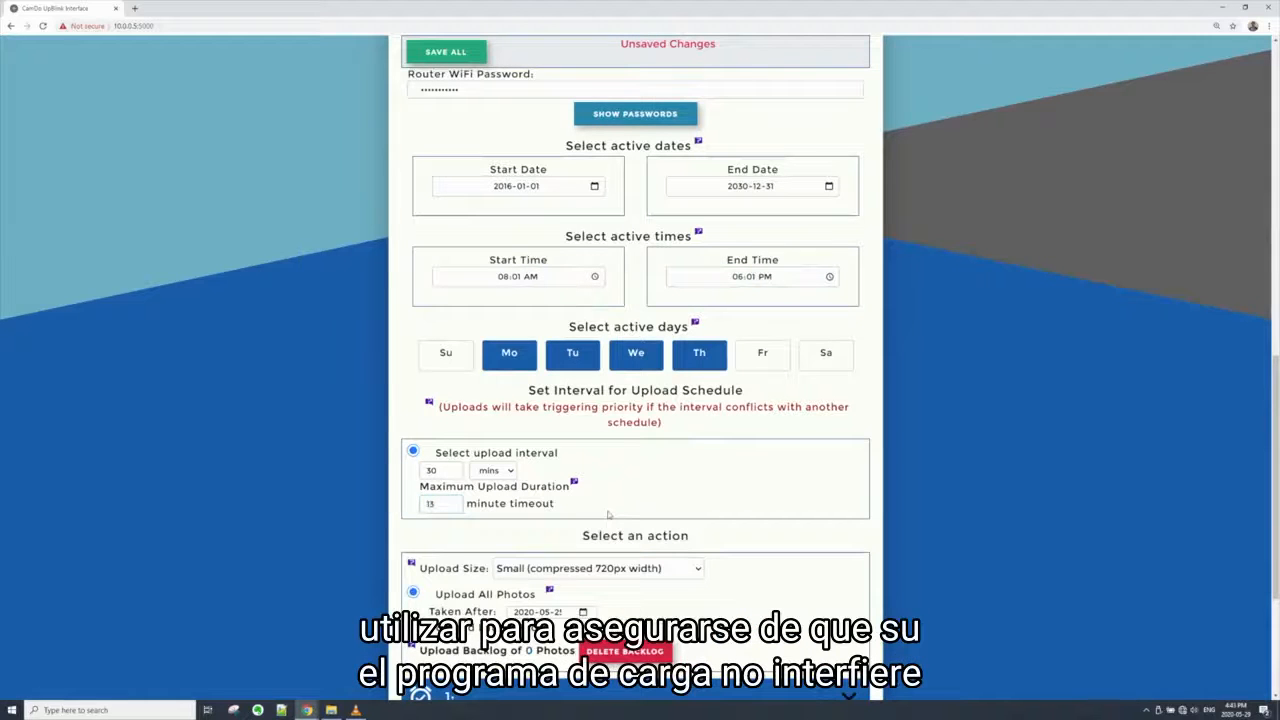
drag(449, 475, 404, 482)
text(15)
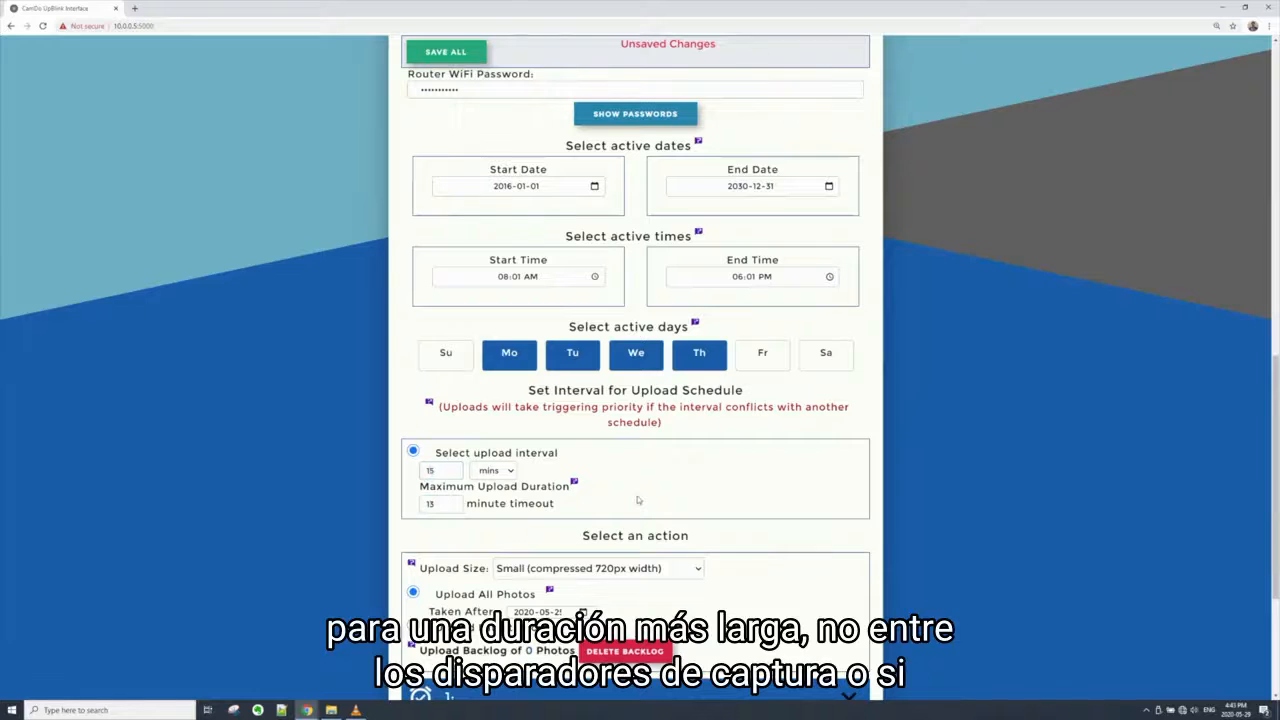
Set the maximum upload duration to a 300 minute timeout and the upload interval to once
drag(445, 503, 400, 508)
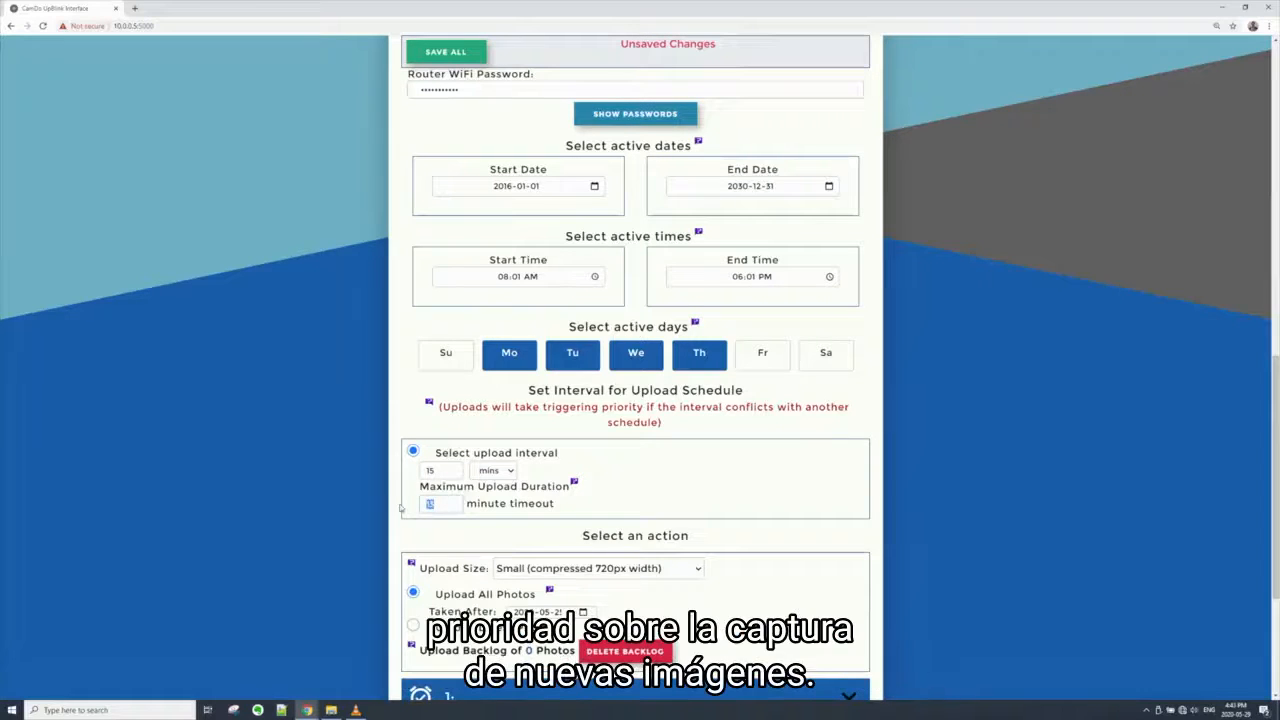
text(300)
click(503, 471)
click(488, 489)
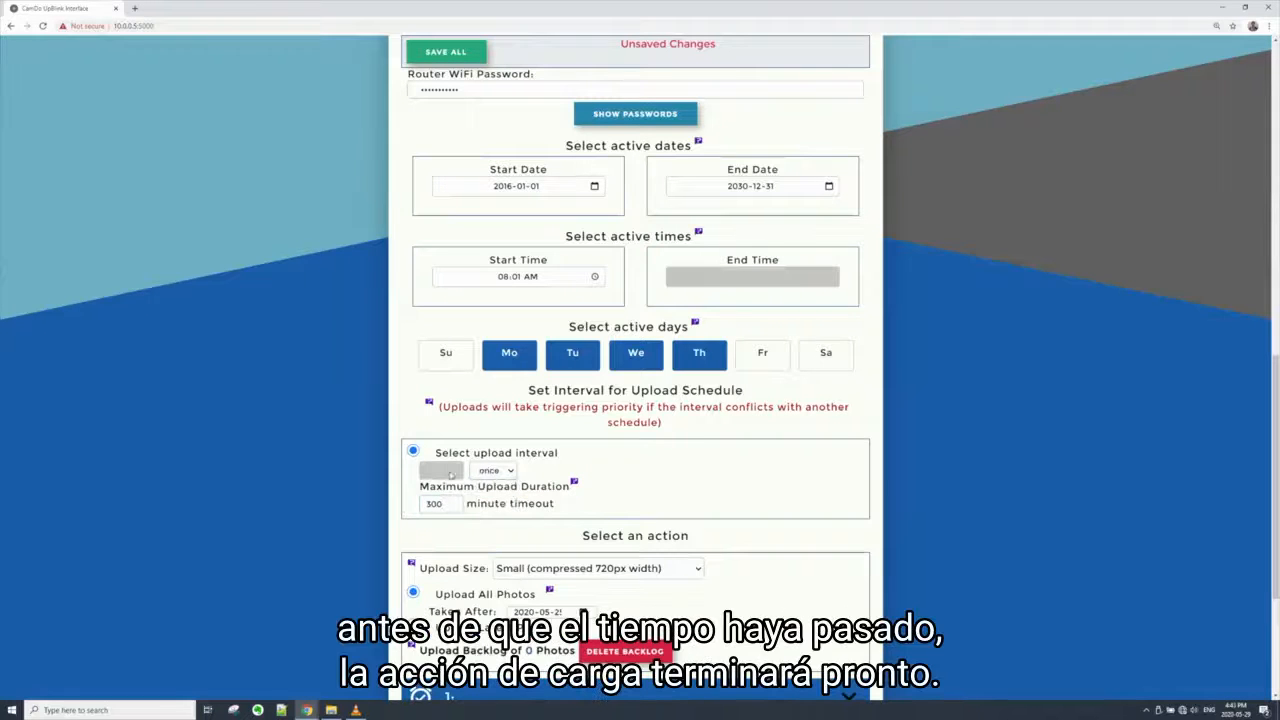
Set the upload schedule's start time to 06:01 PM
click(502, 280)
text(6)
click(530, 281)
text(p)
click(661, 492)
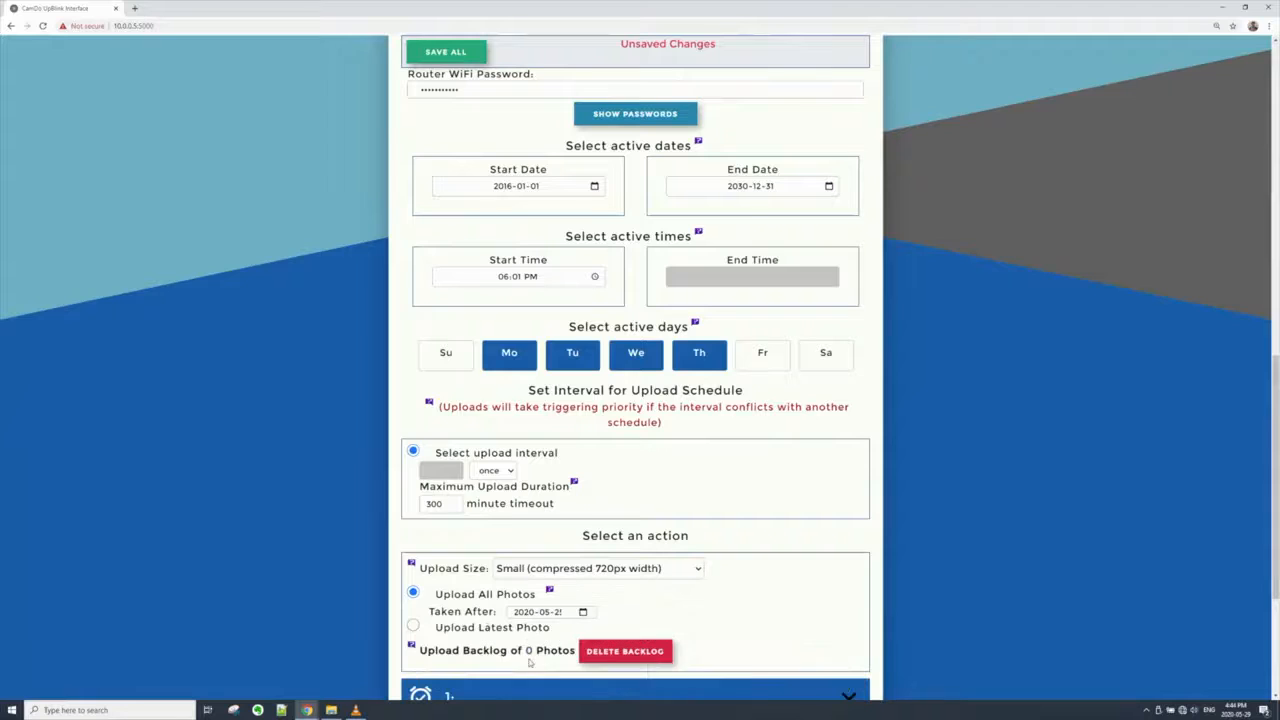
Set the upload size to Medium (compressed 1280px width), and try Upload Latest Photo before returning to Upload All Photos
click(637, 568)
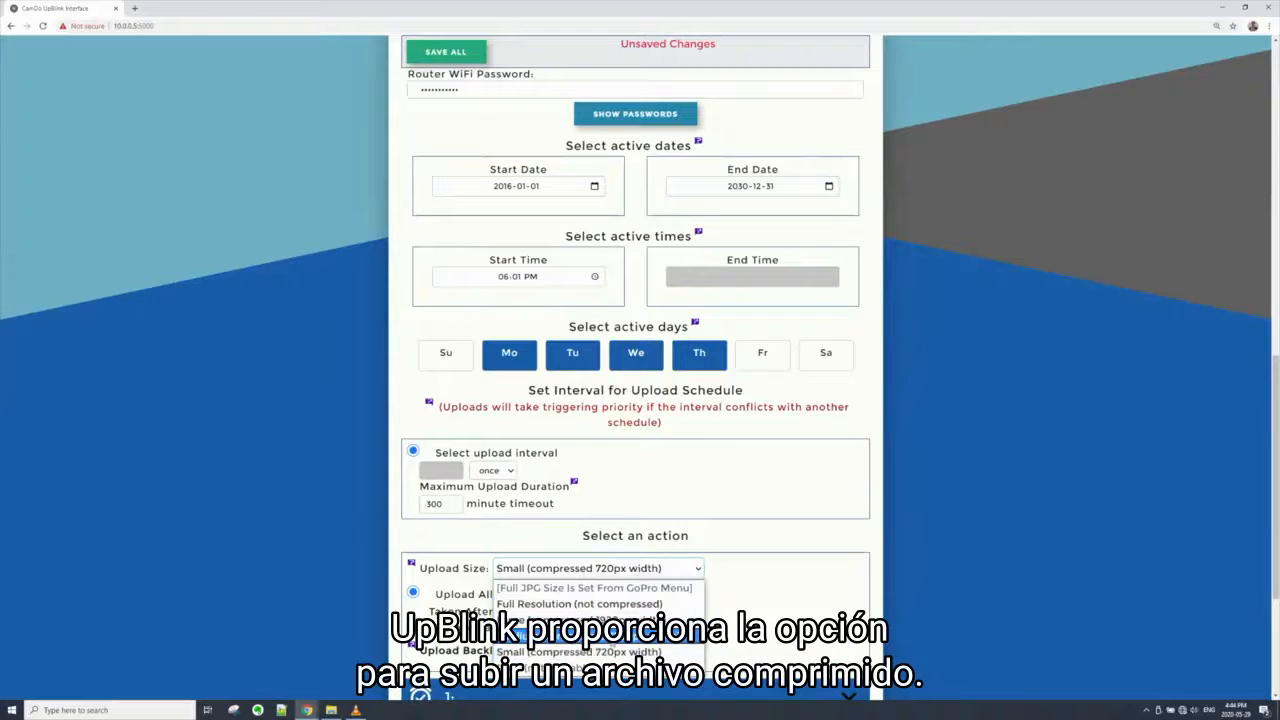
click(530, 636)
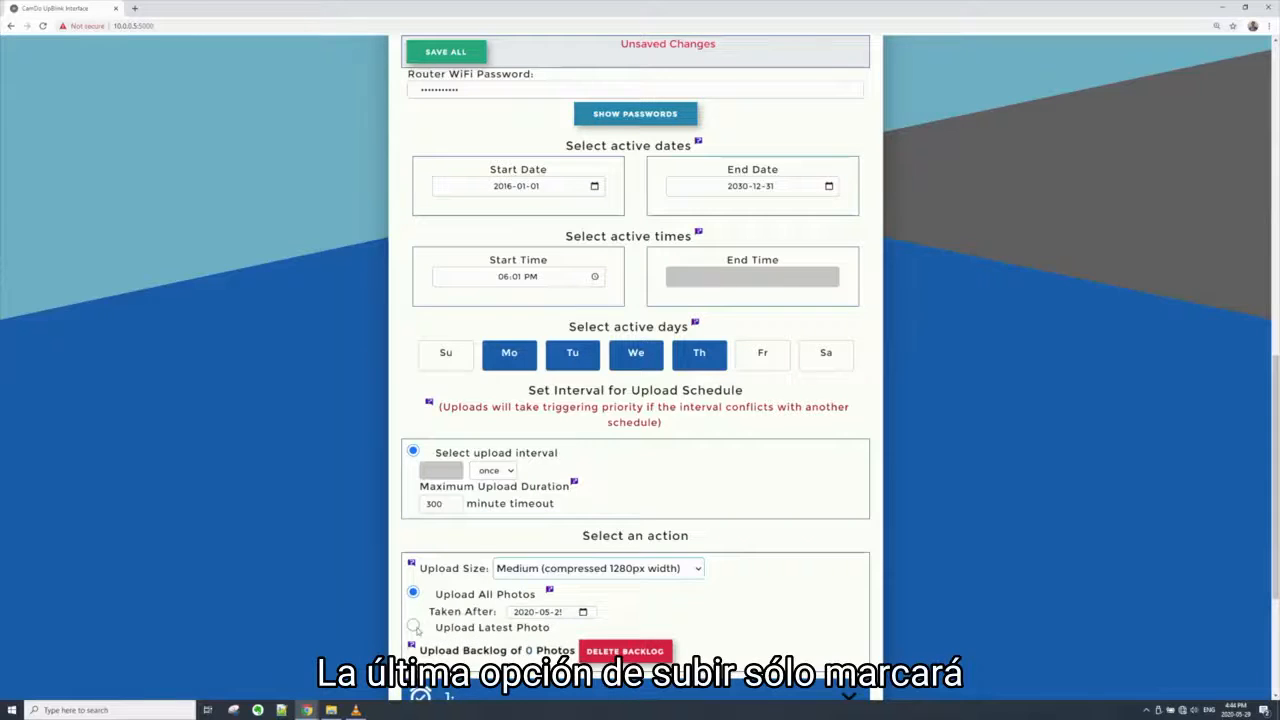
mouse_move(416, 630)
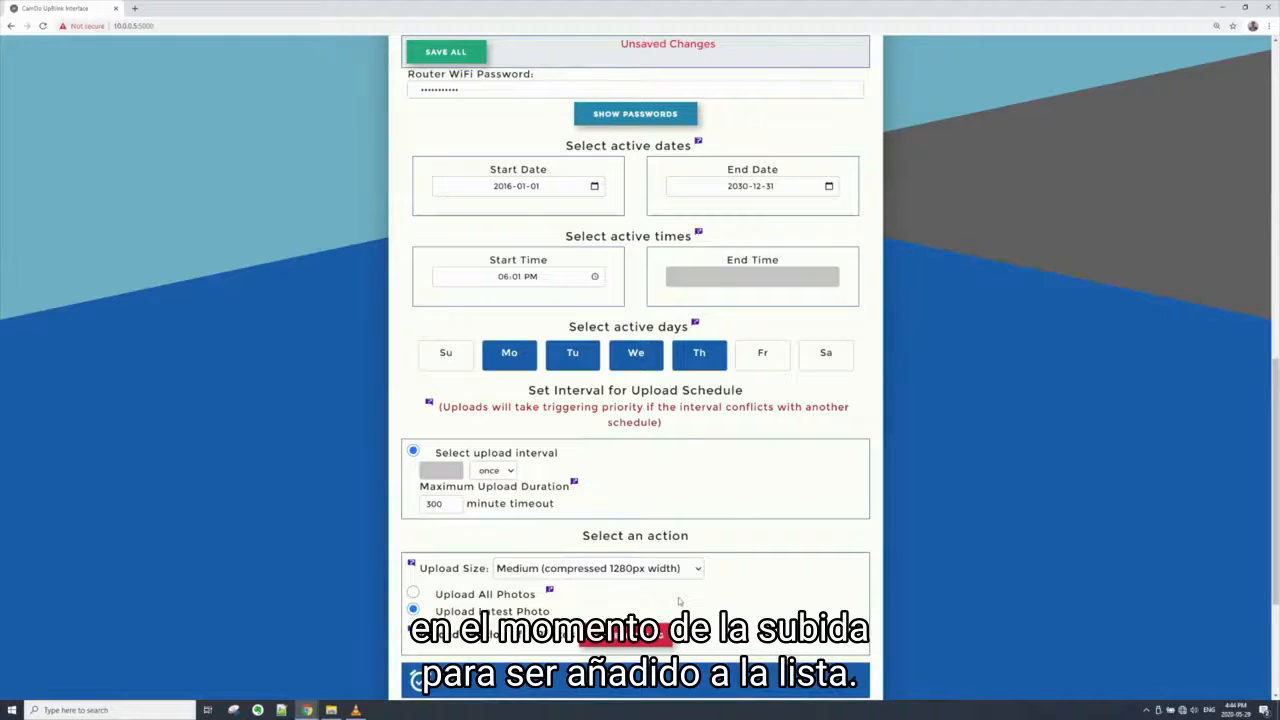
click(413, 593)
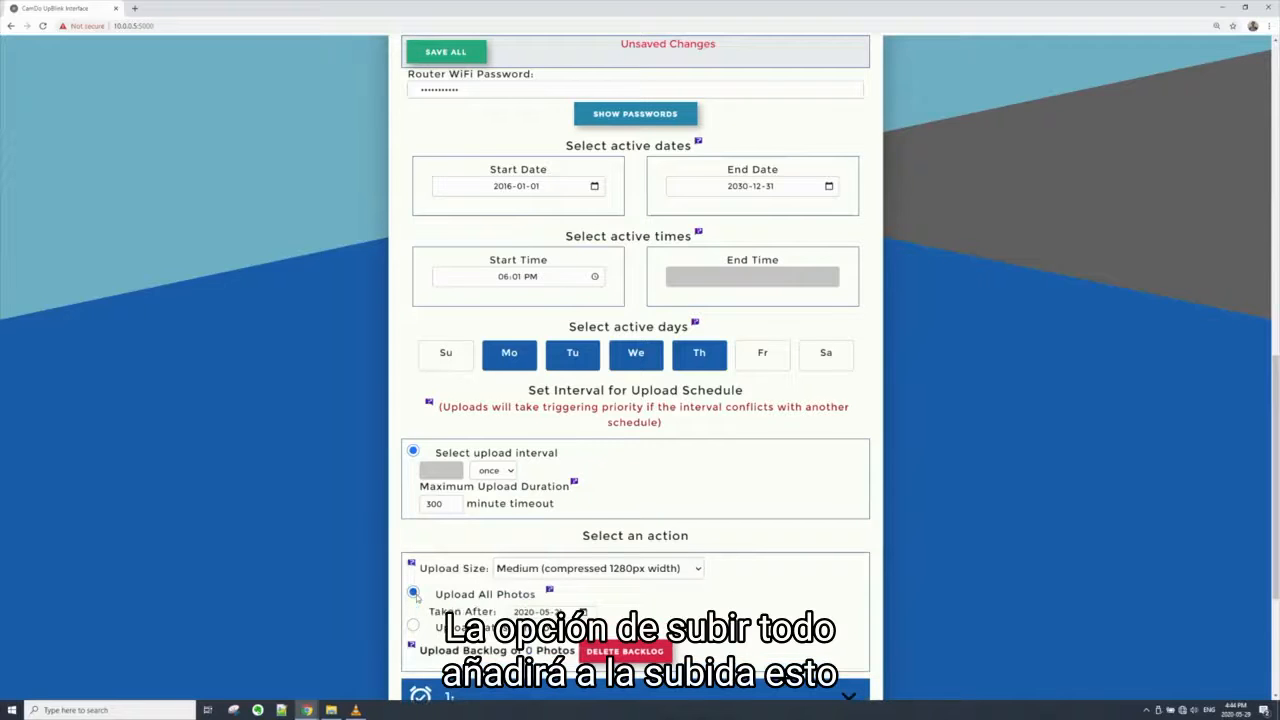
Keep 2020-05-29 as the Taken After date for Upload All Photos and save all schedule settings
click(583, 611)
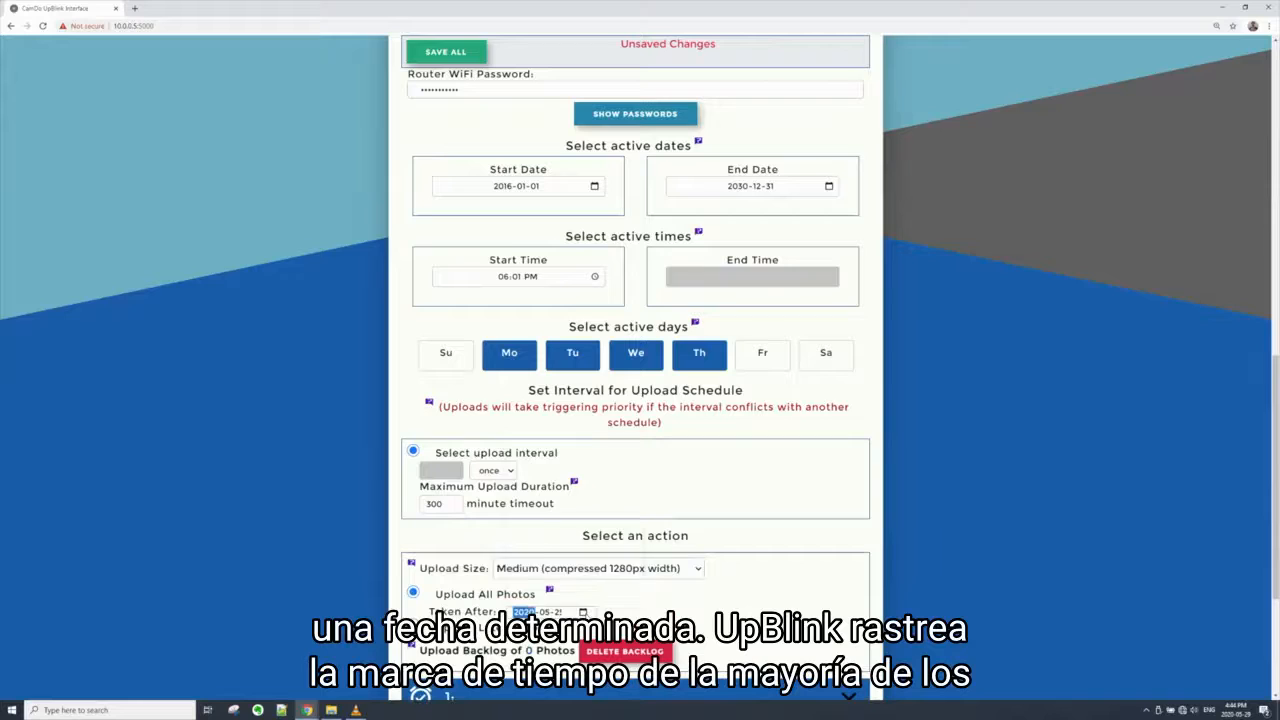
click(619, 592)
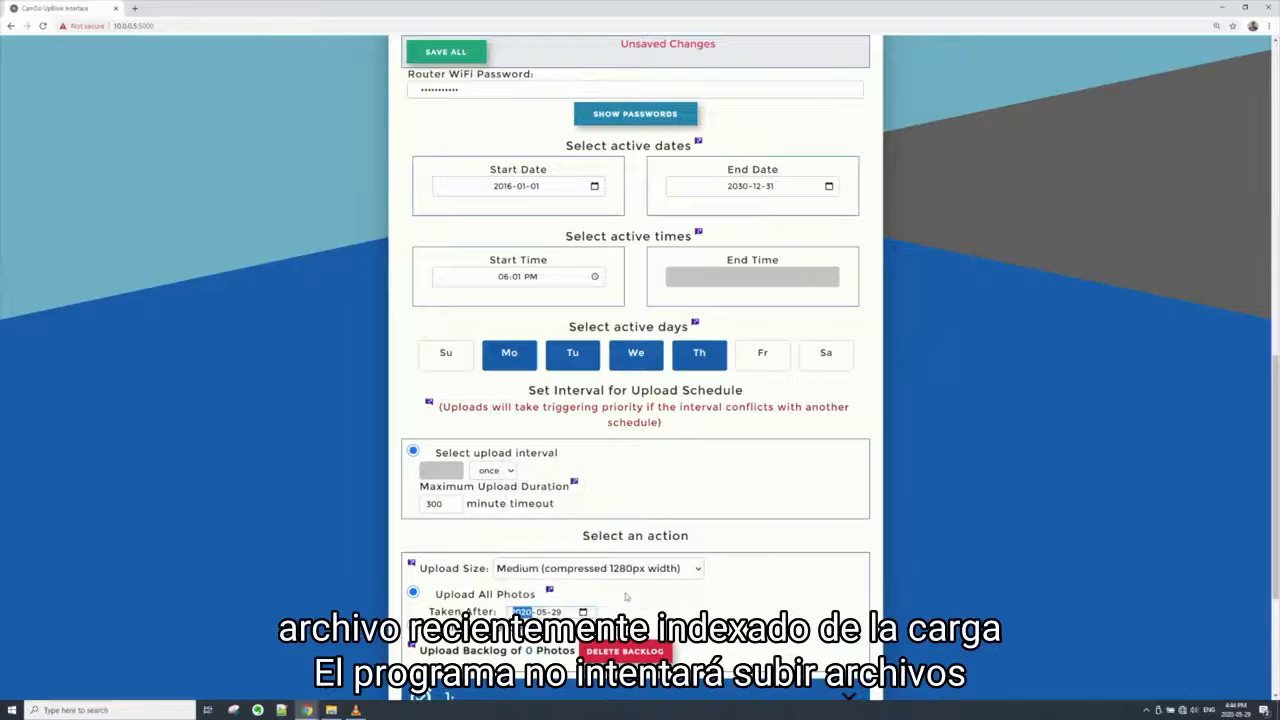
click(622, 604)
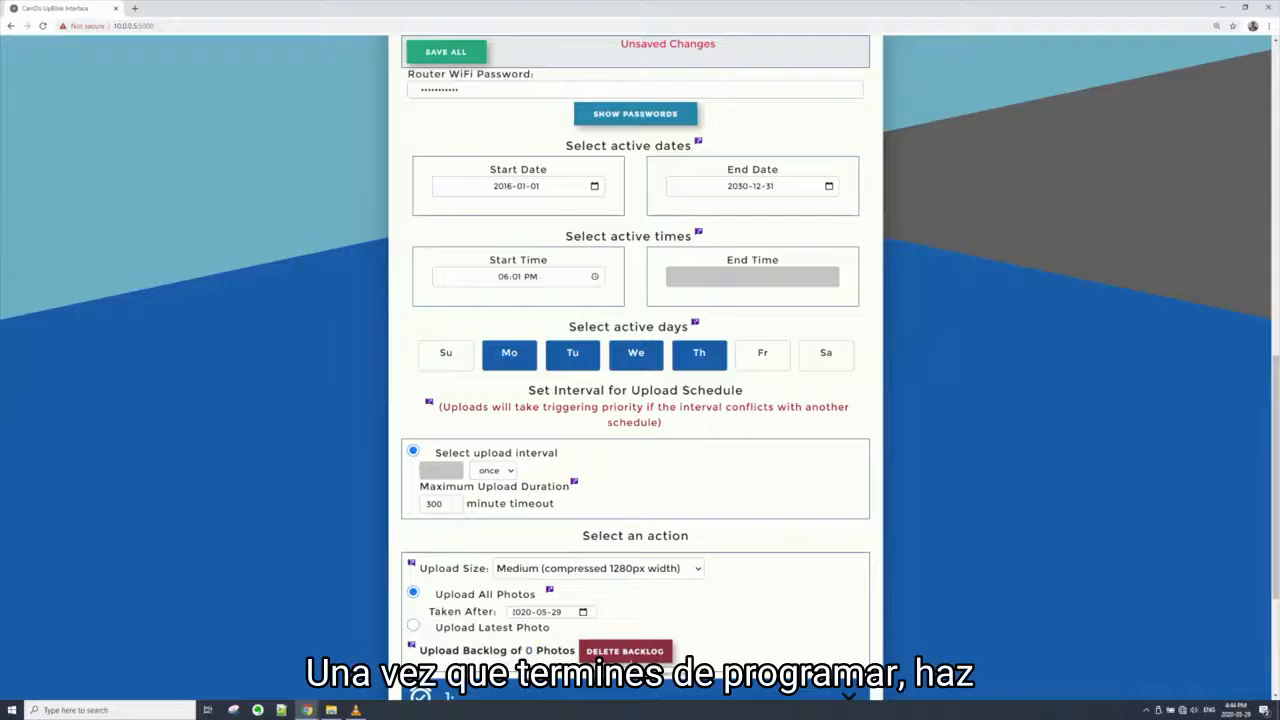
click(447, 55)
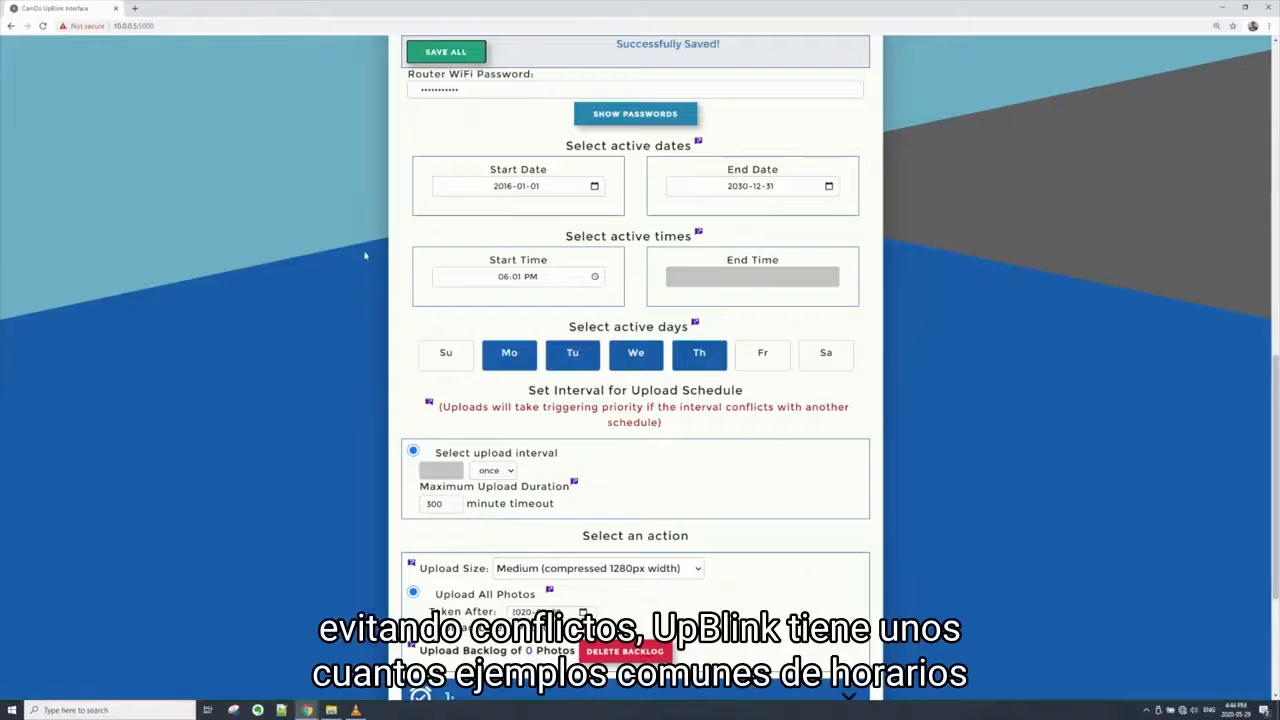
Review the upload options of the default example schedules, leaving Upload all end of day selected
scroll(363, 262, down, 3)
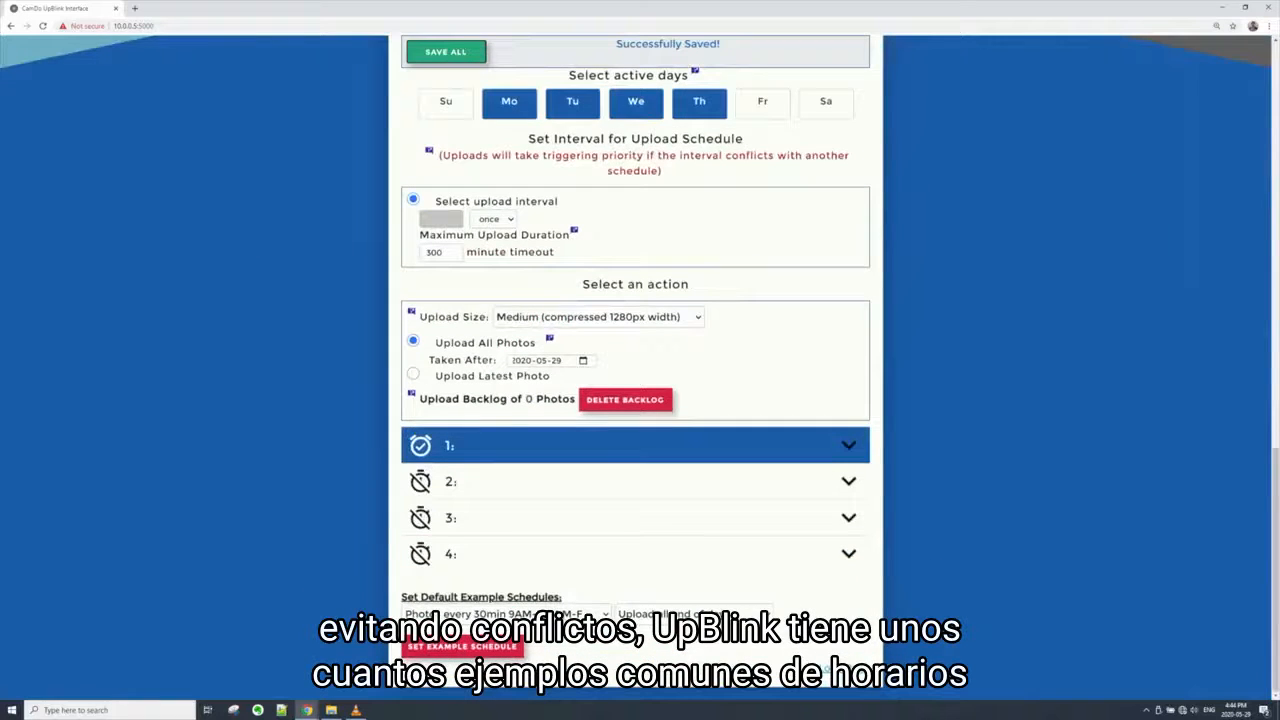
click(663, 618)
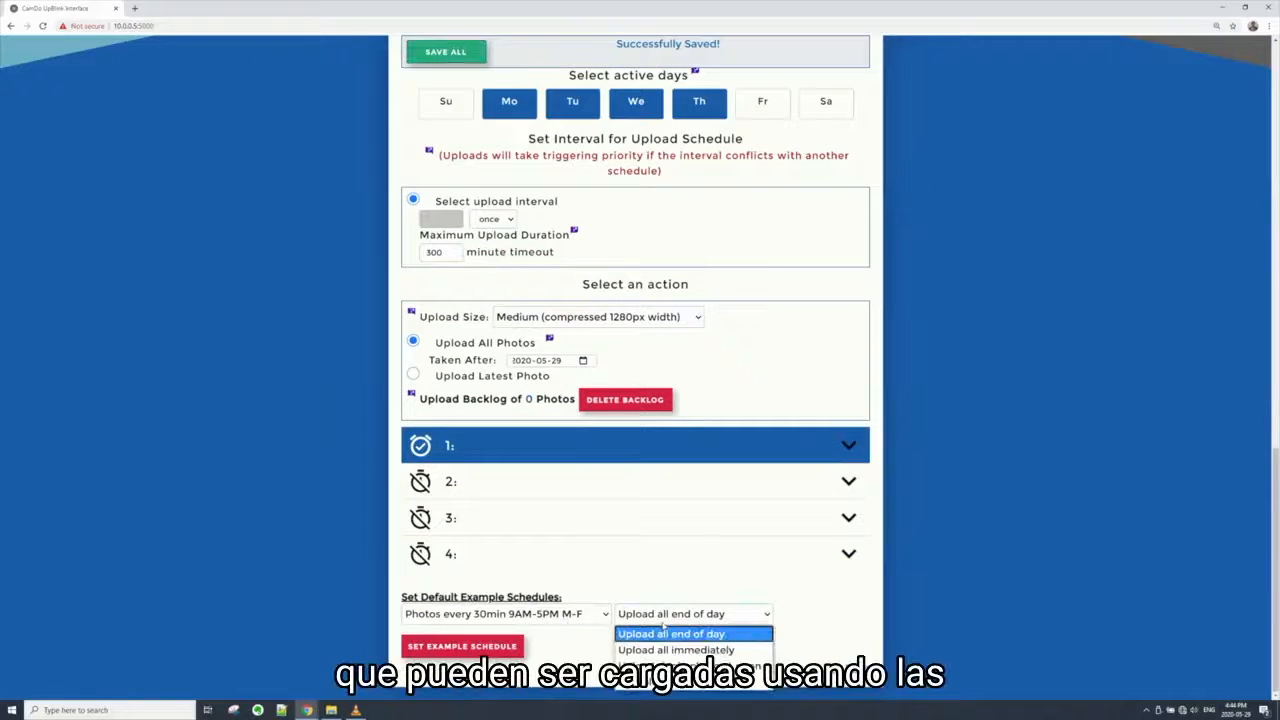
click(665, 633)
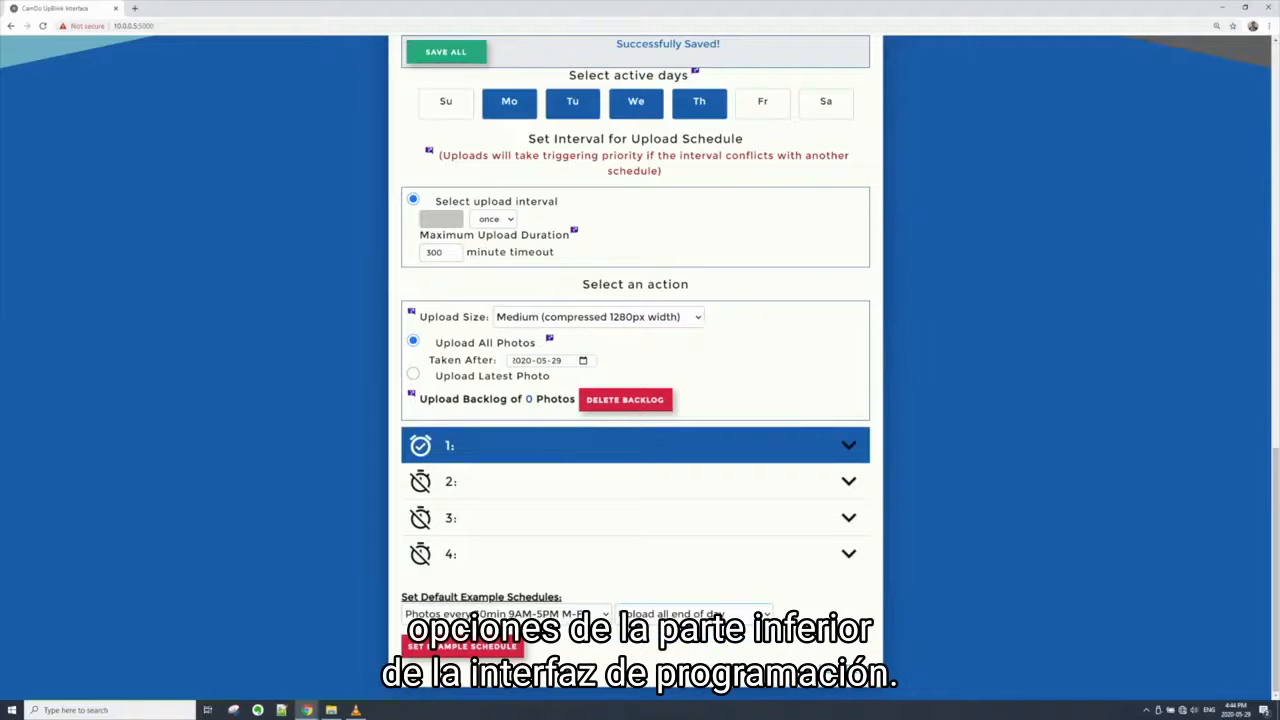
click(483, 655)
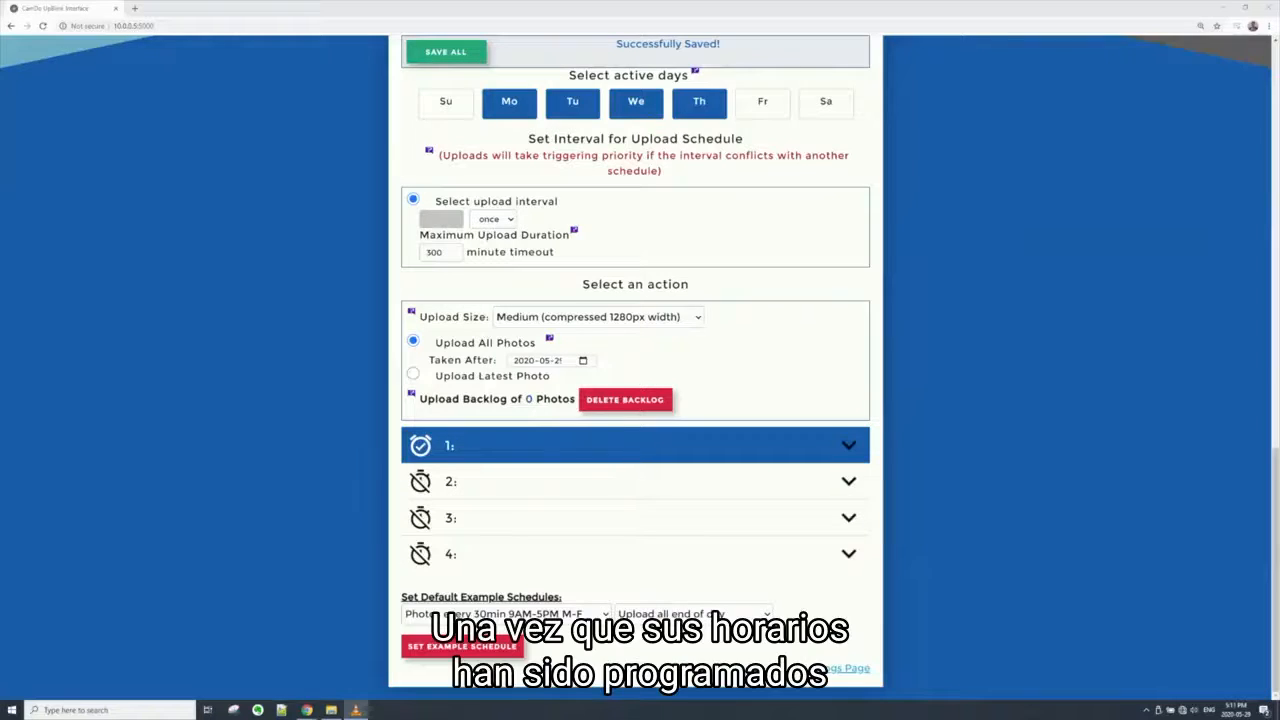
Restart the UpBlink controller in capture mode
scroll(635, 360, up, 15)
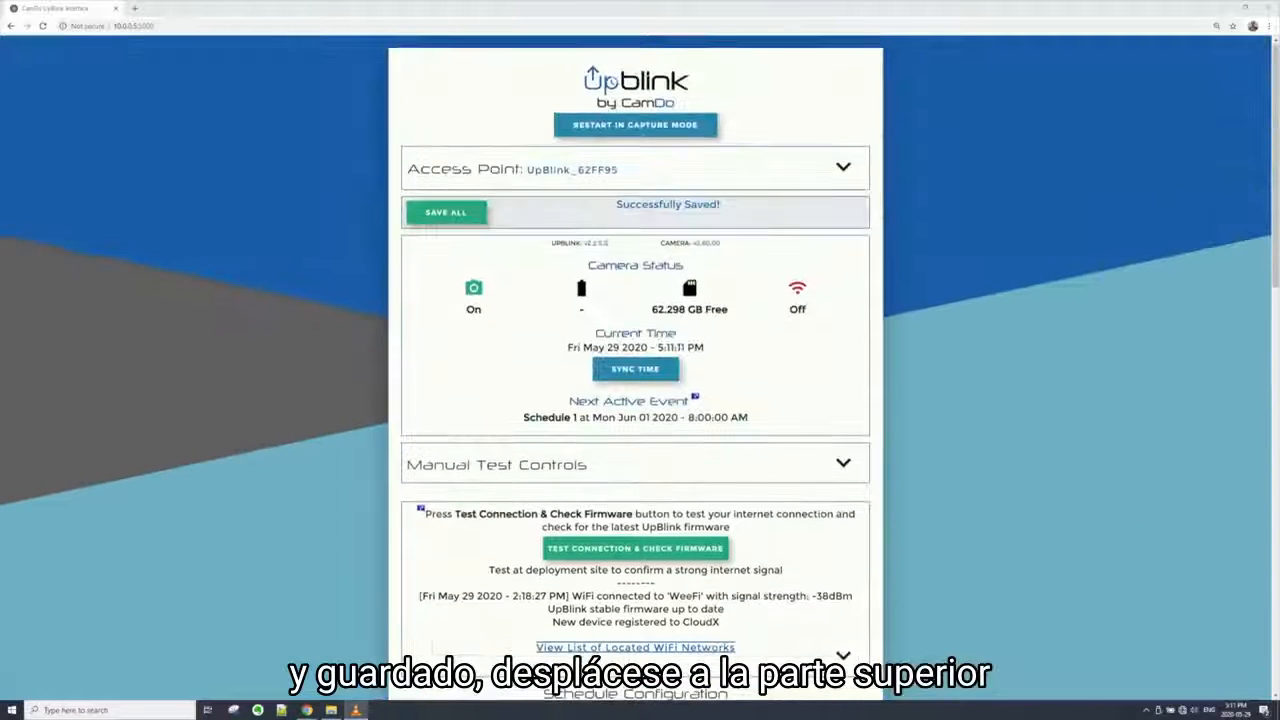
click(676, 134)
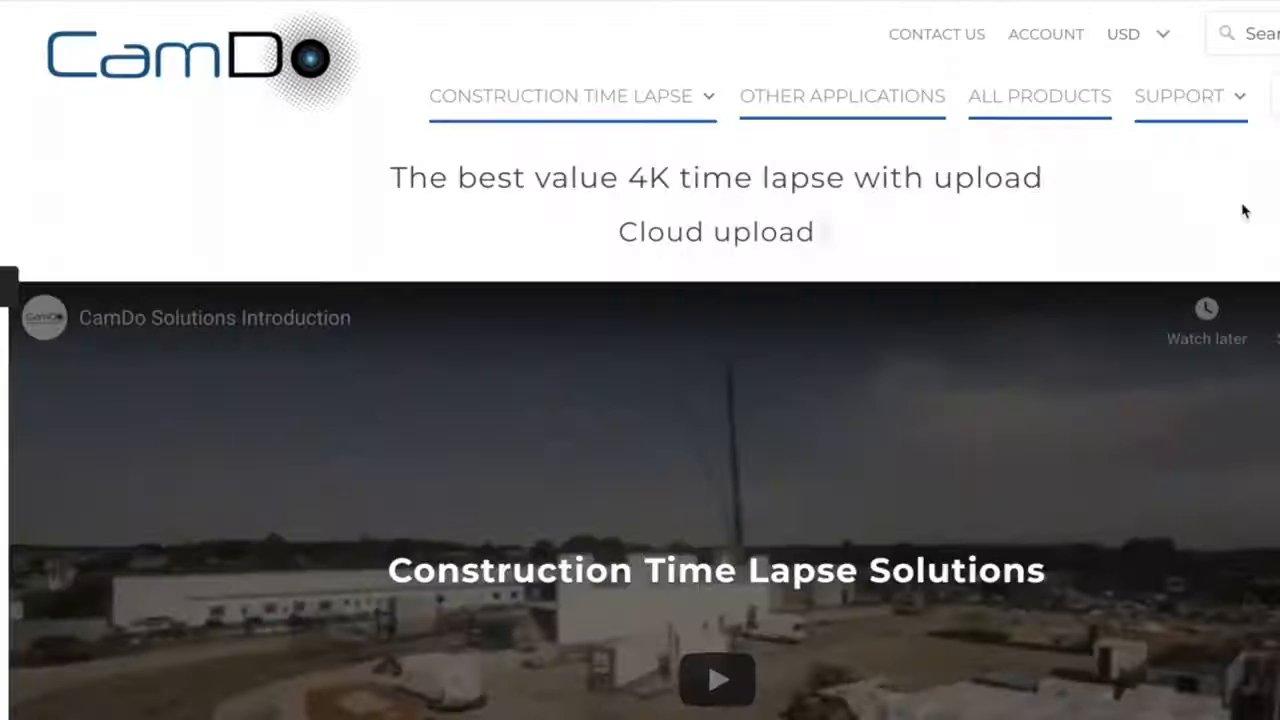
On the CamDo website, go to the product support resources and open the SolarX/DryX Enclosure documentation
mouse_move(1178, 110)
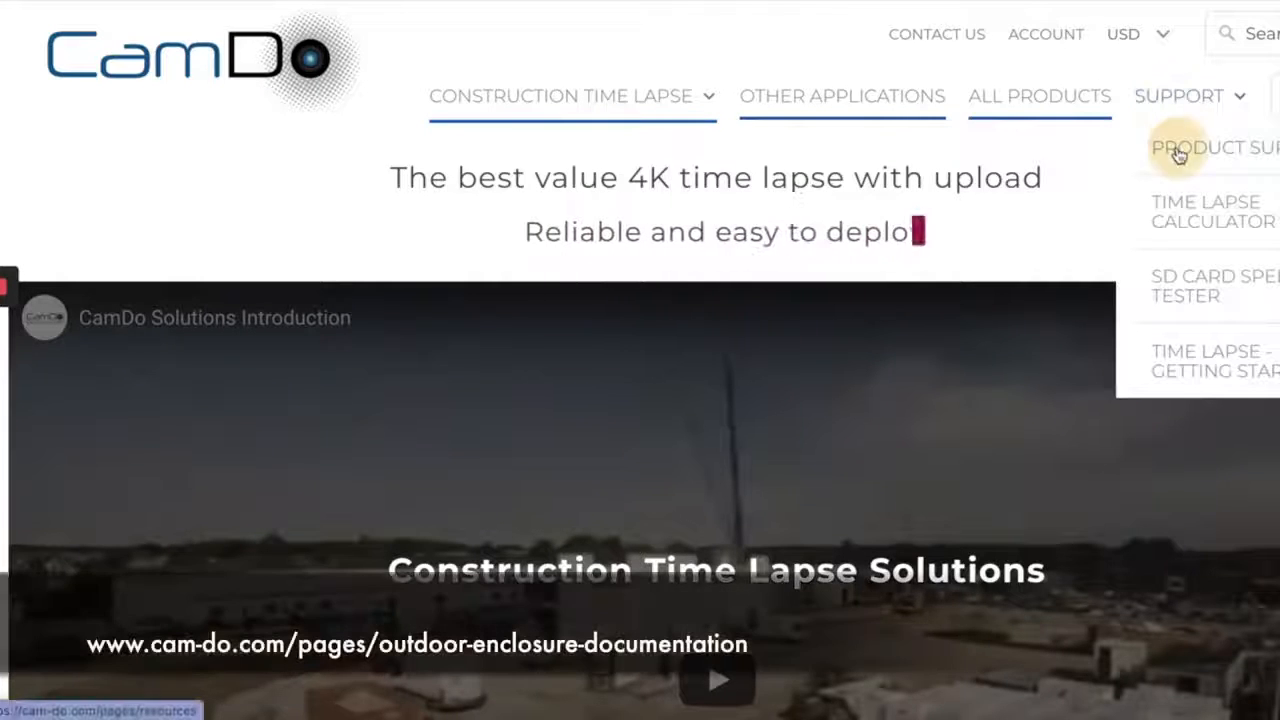
click(1160, 145)
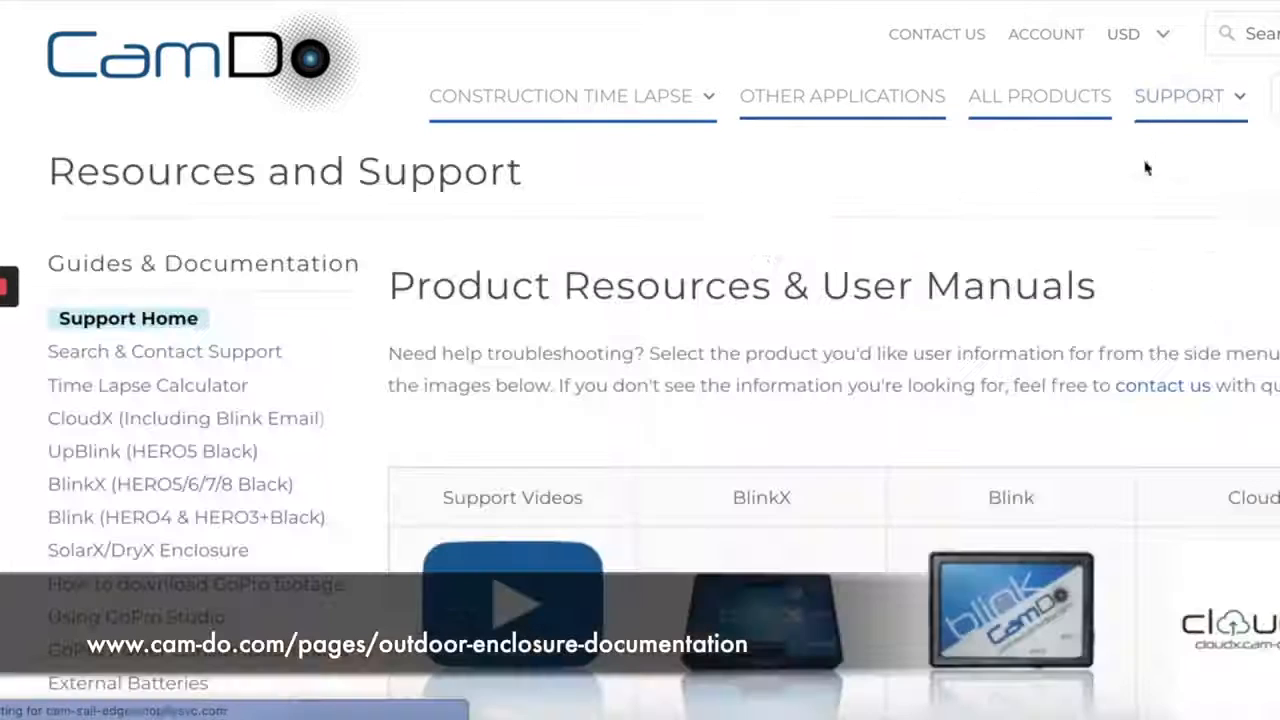
click(145, 552)
Open the Outdoor Enclosure Quick Start Guide, read through its assembly steps, and return to the documentation page
click(492, 485)
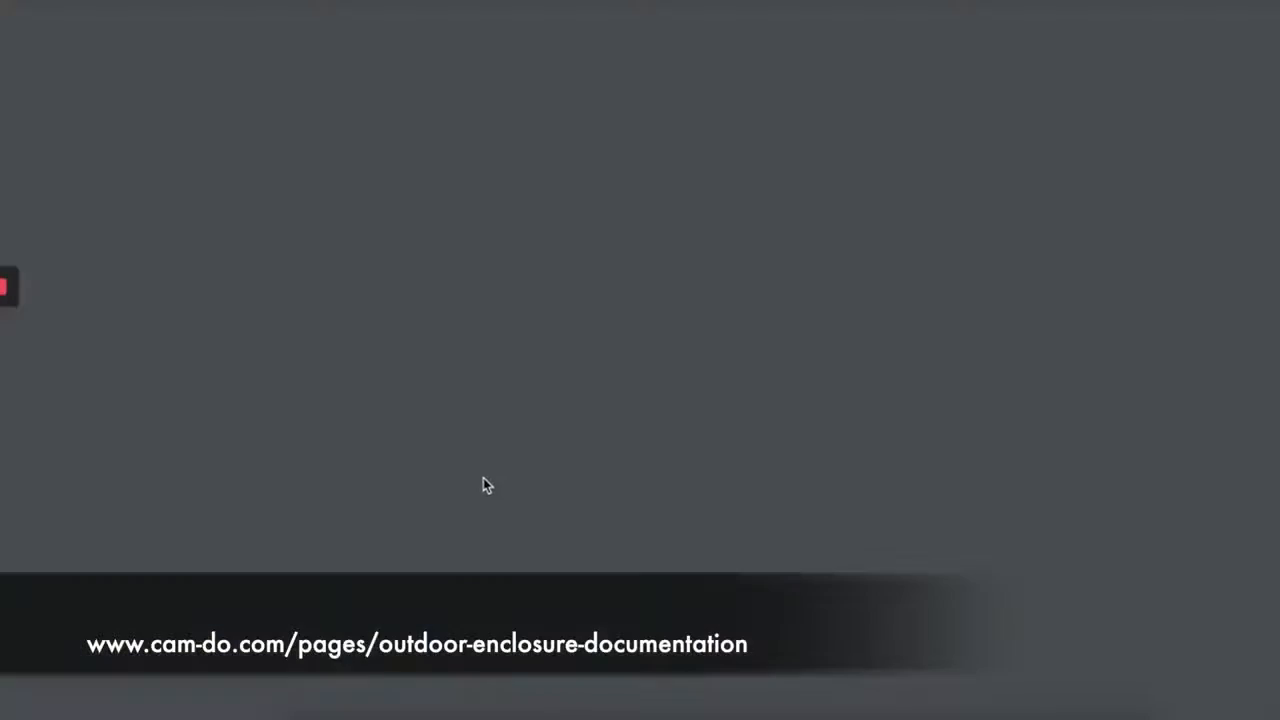
scroll(456, 482, down, 5)
scroll(455, 483, down, 7)
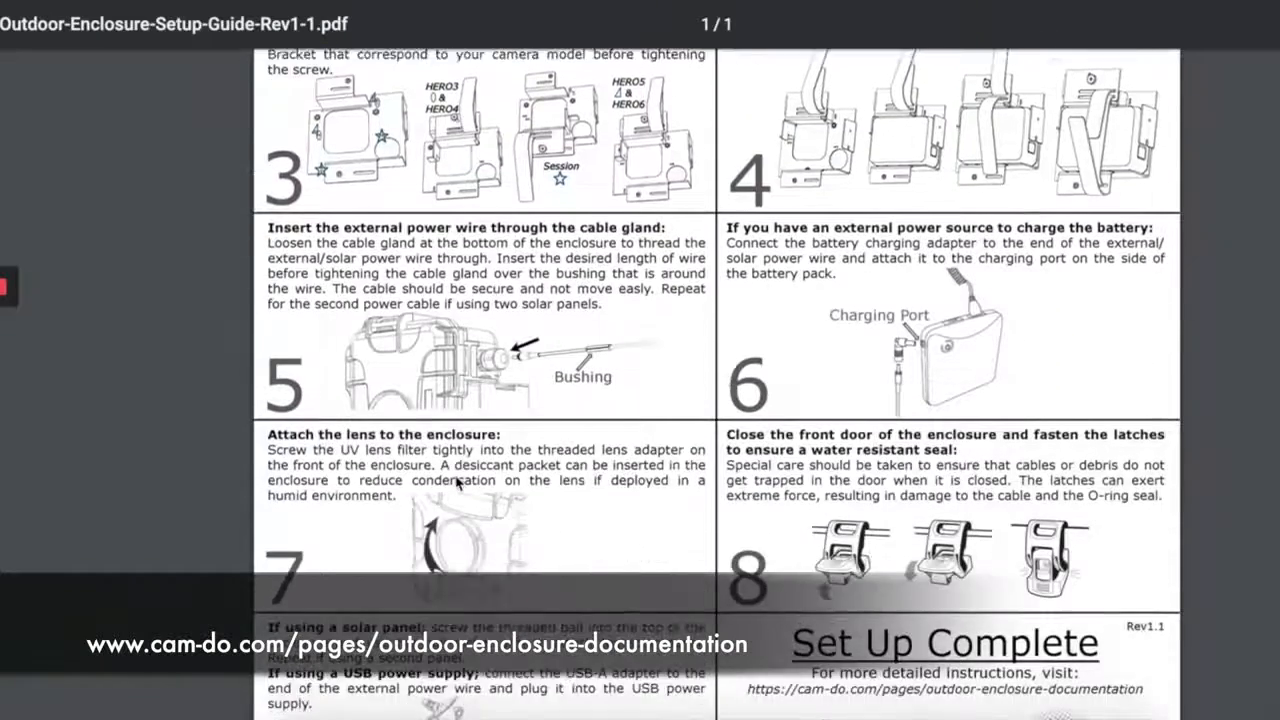
key(Escape)
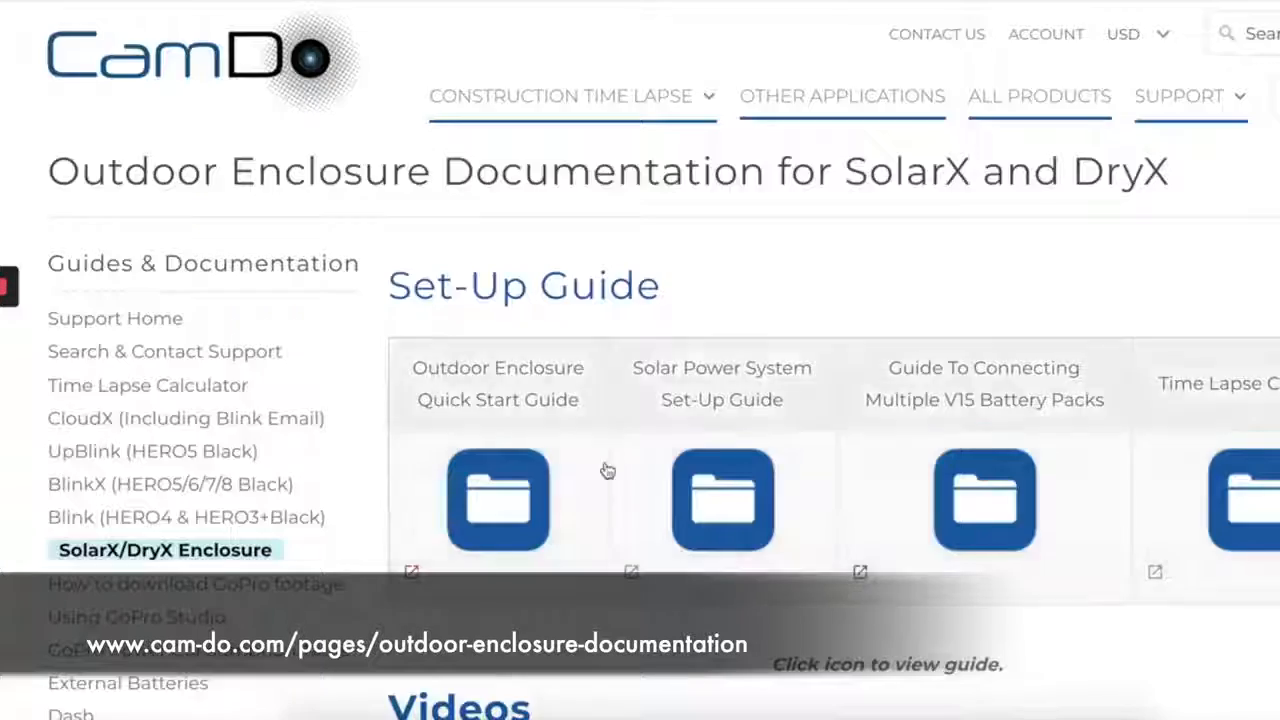
Open the Solar Power System Set-Up Guide and read through to its package contents
click(720, 497)
scroll(313, 417, down, 8)
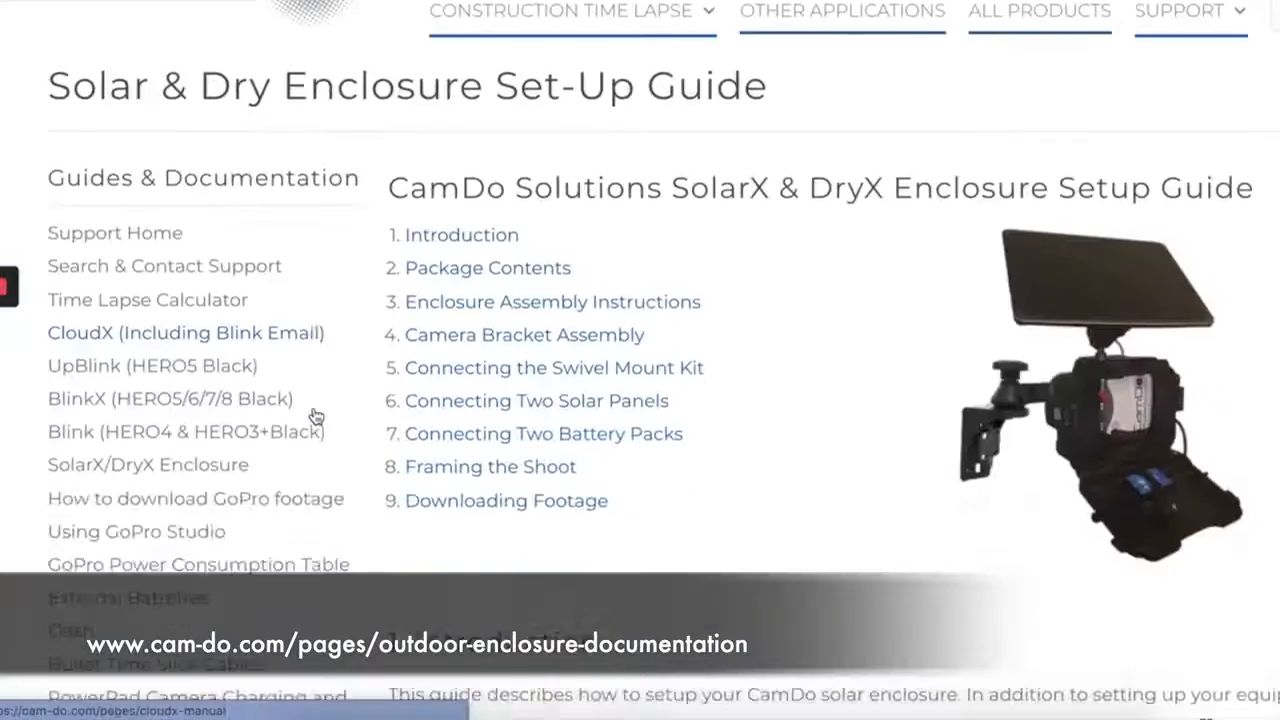
scroll(487, 437, down, 5)
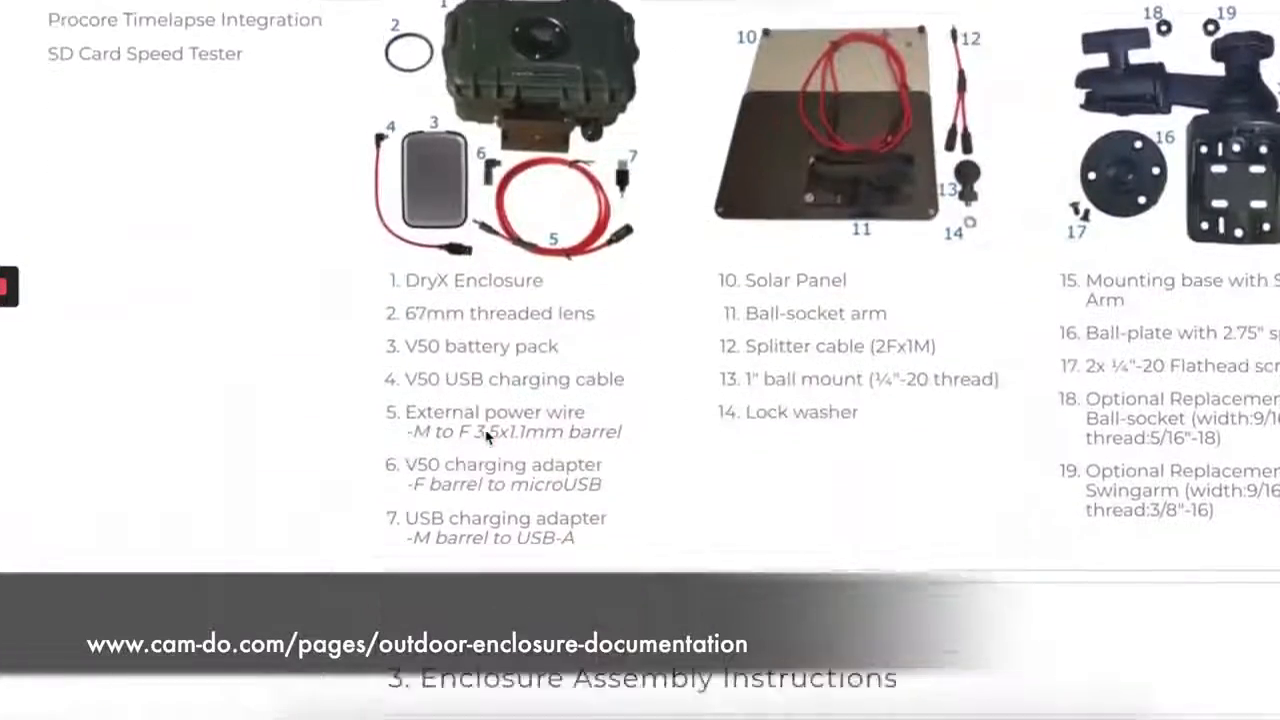